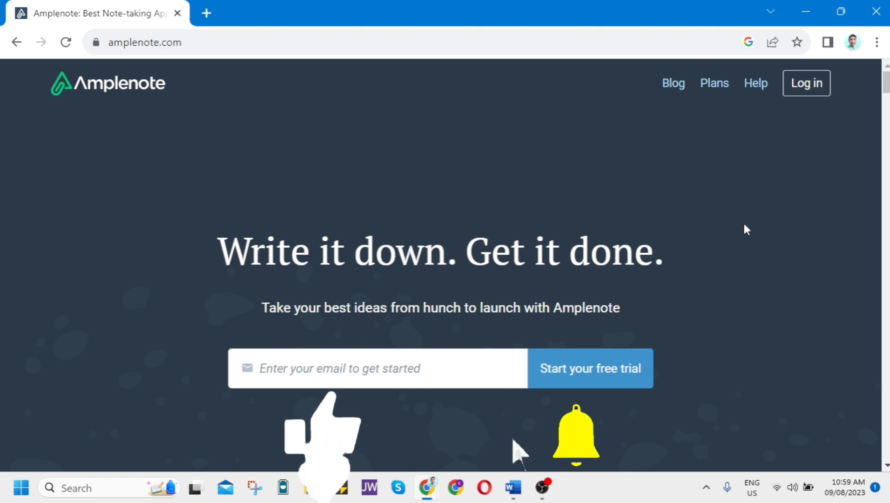
# Select the site address and autoscroll down to the 'Shape thoughts into actions' section.
pyautogui.middleClick(851, 131)
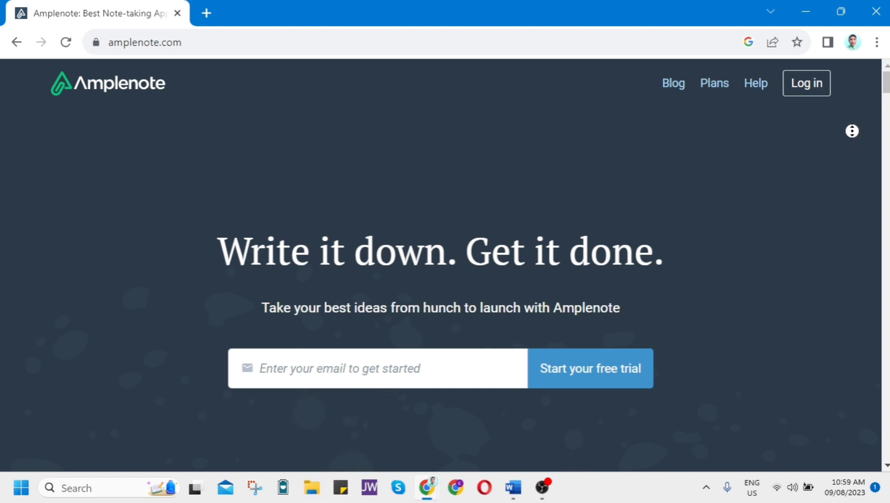
pyautogui.moveTo(850, 154)
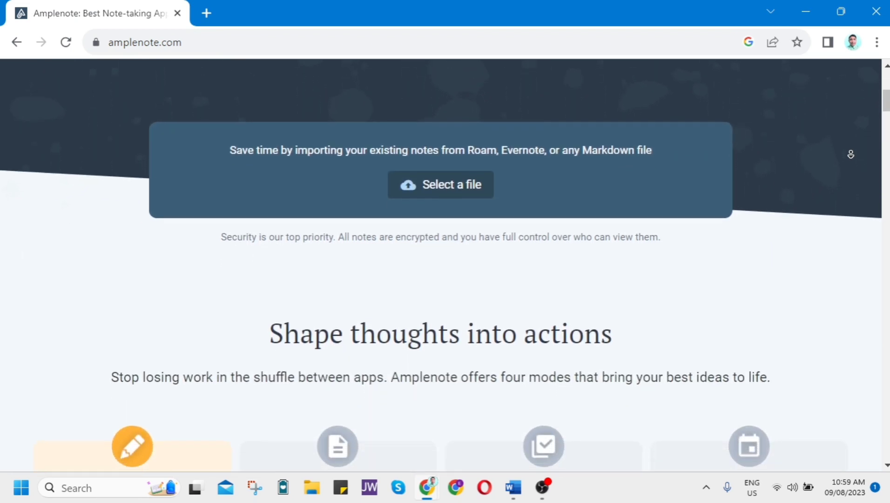
pyautogui.middleClick(842, 174)
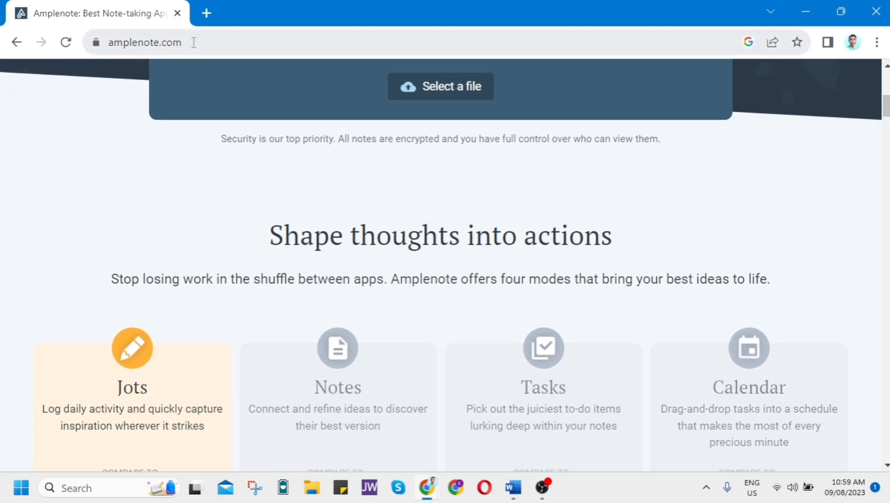
pyautogui.scroll(10, 497, 308)
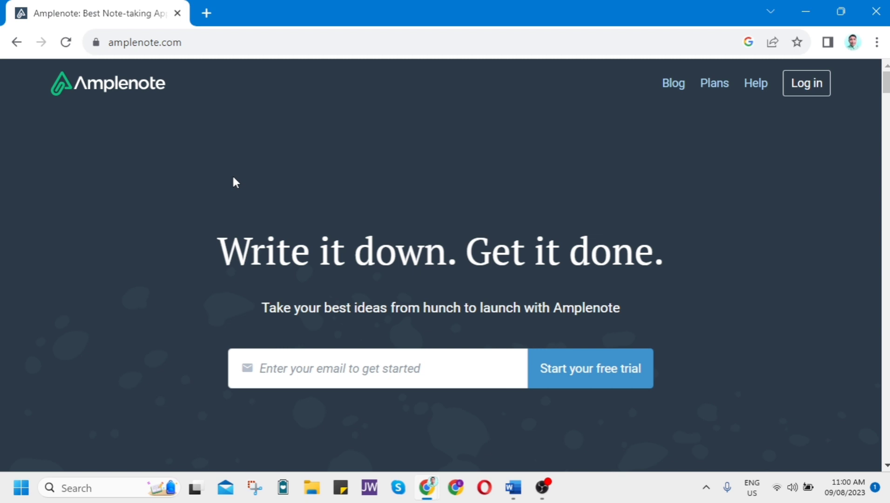
pyautogui.click(195, 48)
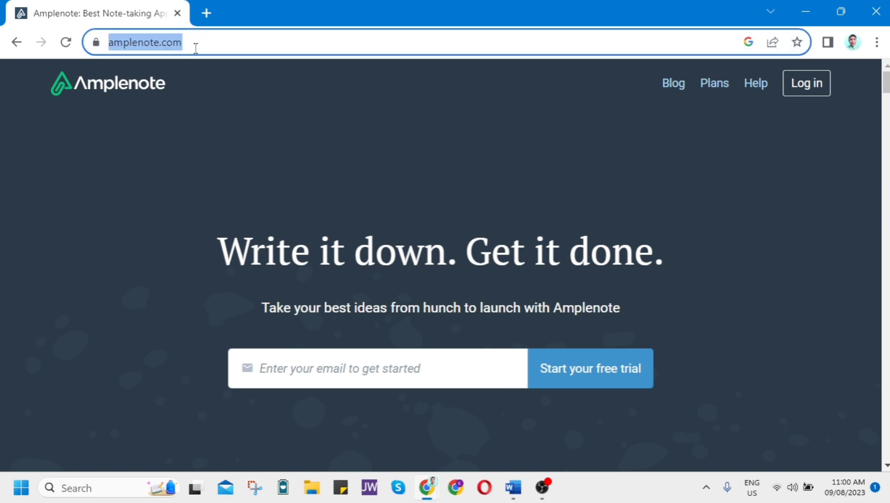
pyautogui.middleClick(833, 167)
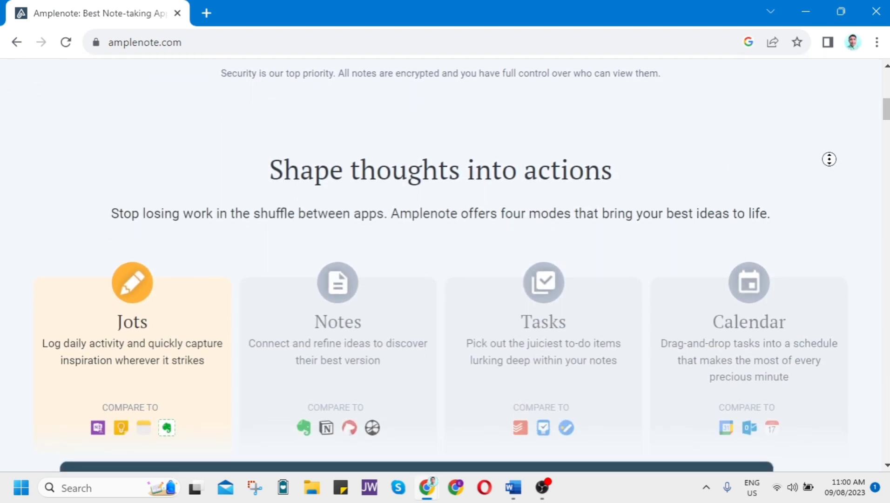
pyautogui.middleClick(821, 169)
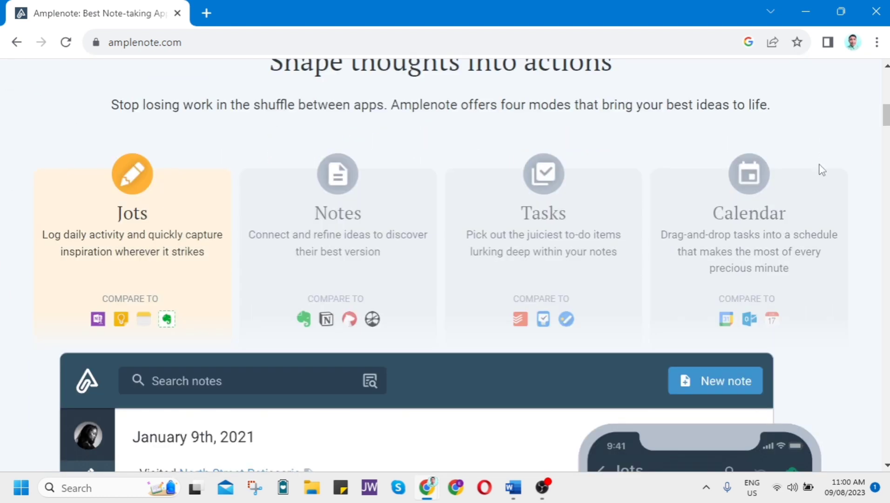
pyautogui.scroll(2, 822, 169)
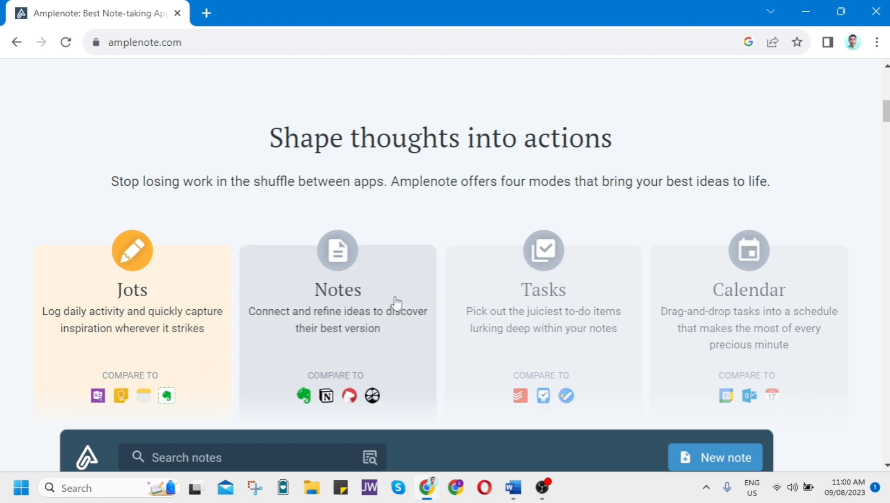
# Preview the Notes mode card, then the Calendar mode card with its calendar demo.
pyautogui.click(405, 279)
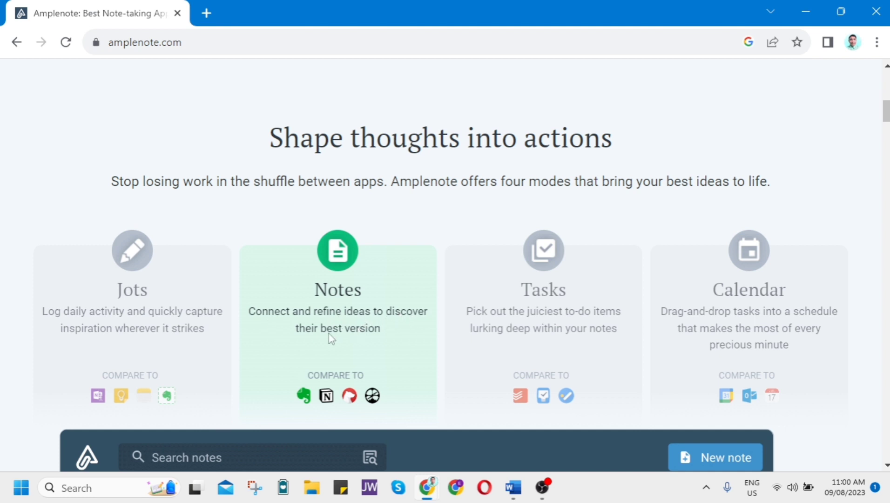
pyautogui.scroll(-2, 393, 331)
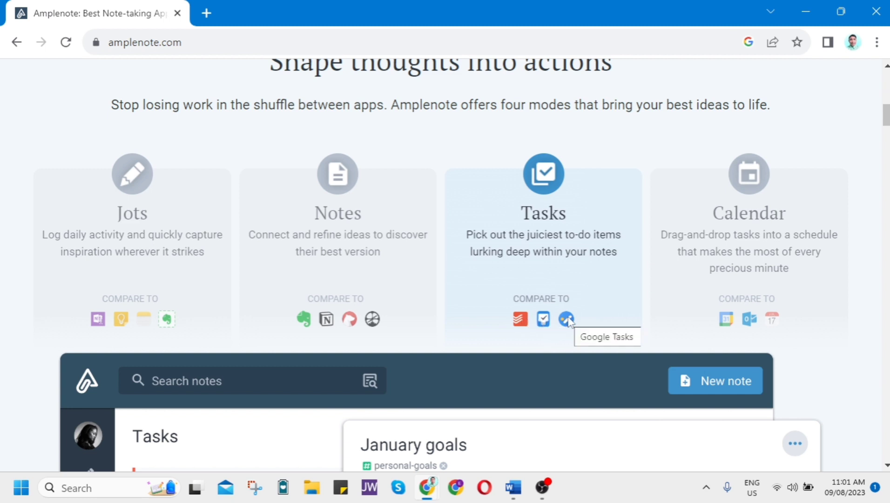
pyautogui.click(809, 198)
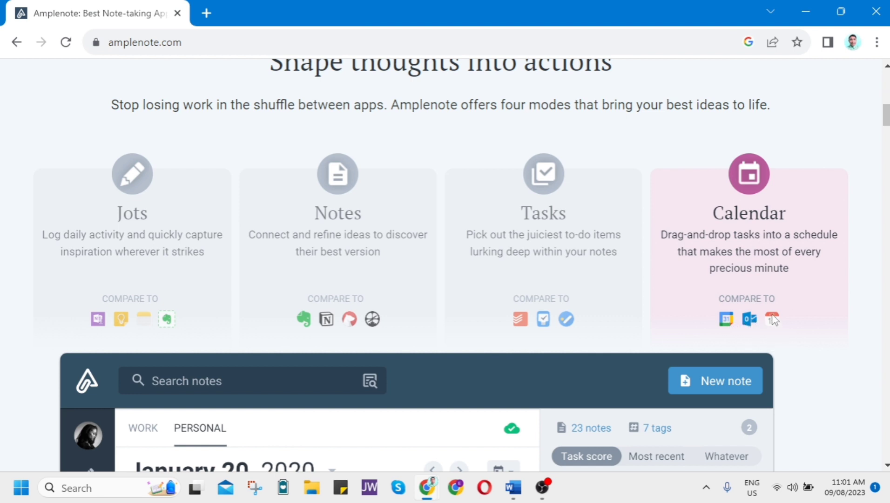
pyautogui.scroll(3, 465, 288)
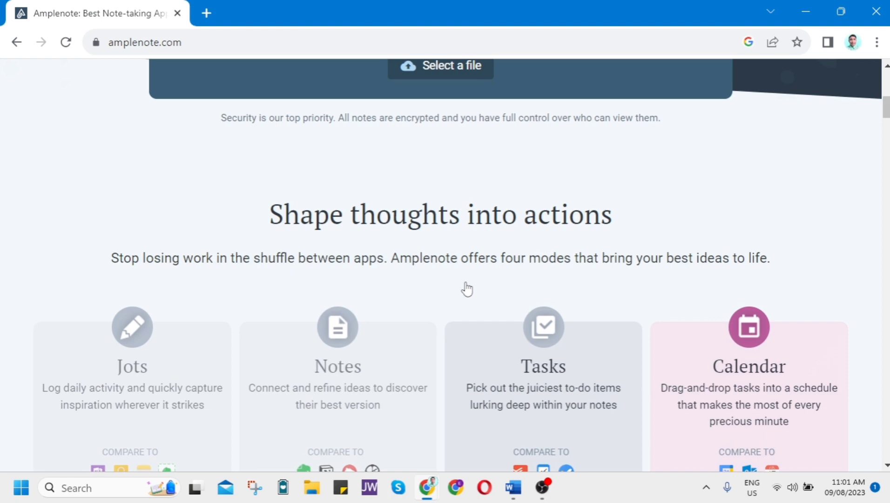
pyautogui.scroll(-6, 465, 289)
pyautogui.scroll(-2, 467, 286)
pyautogui.scroll(5, 447, 269)
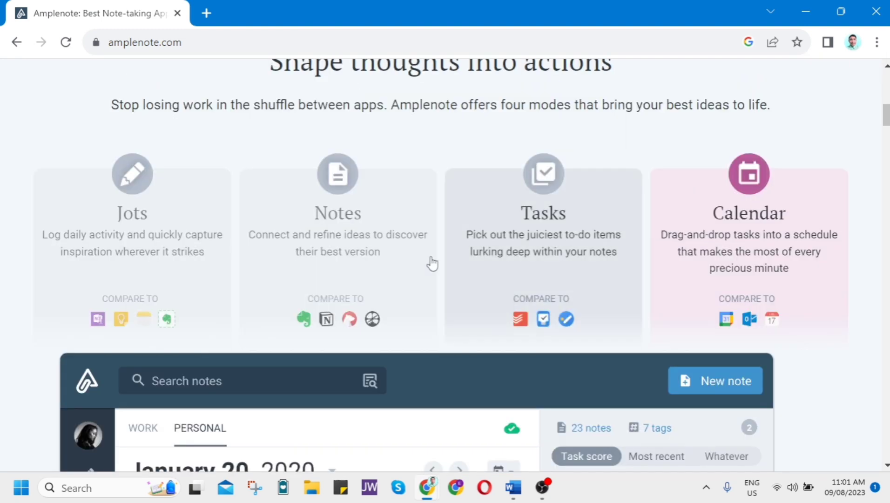
pyautogui.click(189, 212)
pyautogui.scroll(-3, 527, 298)
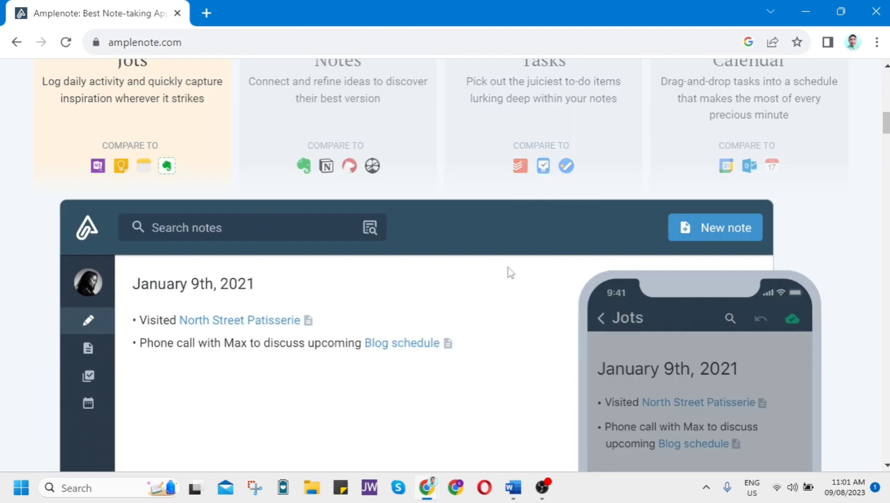
pyautogui.scroll(-8, 508, 272)
pyautogui.scroll(-6, 525, 329)
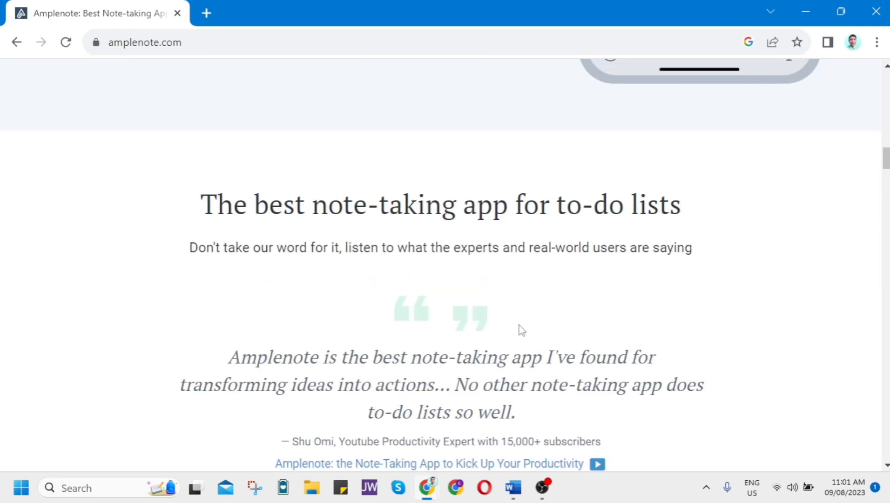
pyautogui.scroll(10, 520, 328)
pyautogui.scroll(3, 324, 327)
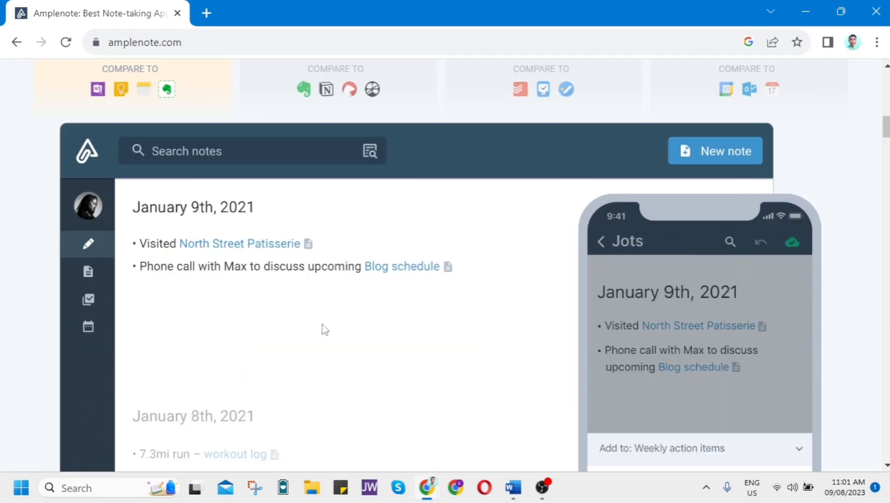
pyautogui.scroll(-2, 327, 324)
pyautogui.scroll(-15, 746, 247)
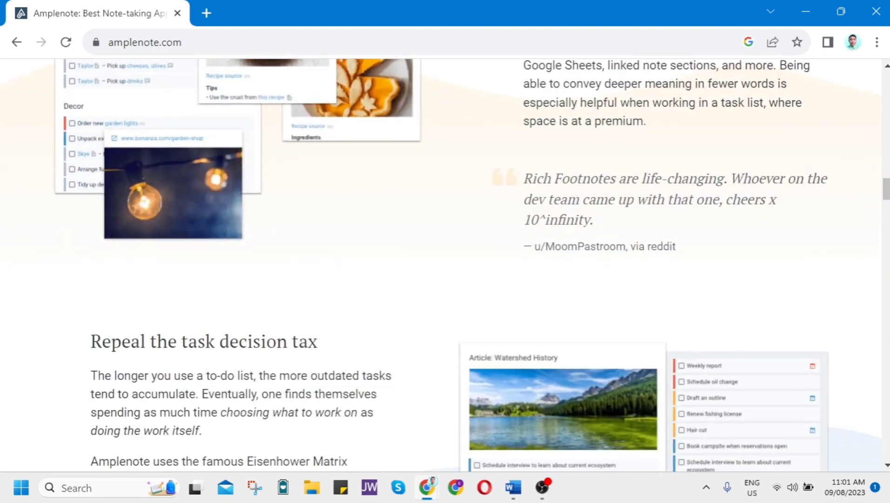
pyautogui.click(886, 68)
pyautogui.click(886, 67)
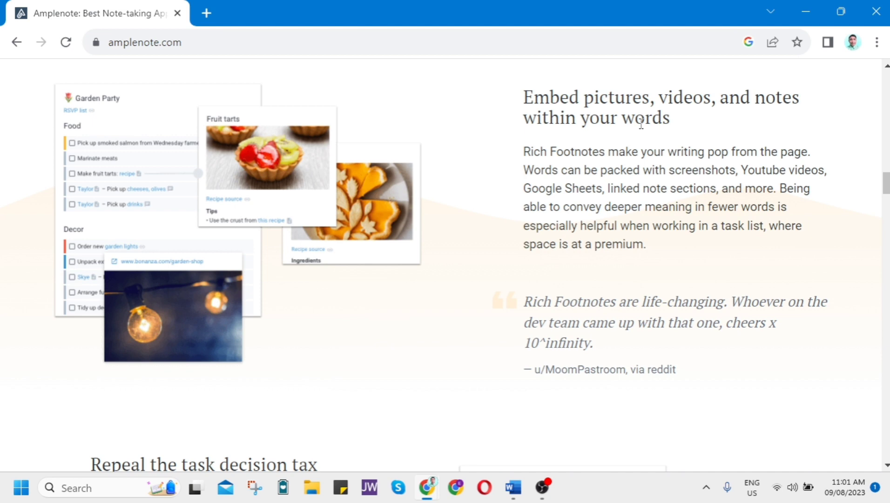
pyautogui.scroll(-6, 224, 344)
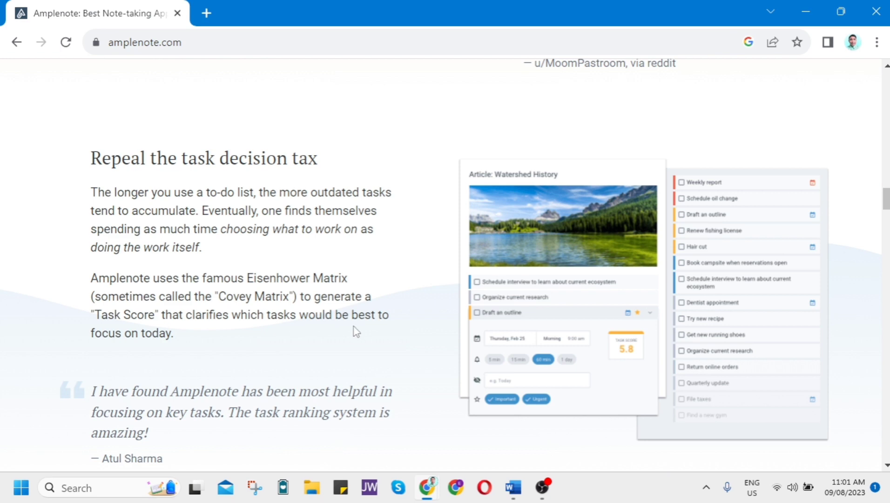
pyautogui.scroll(-10, 356, 332)
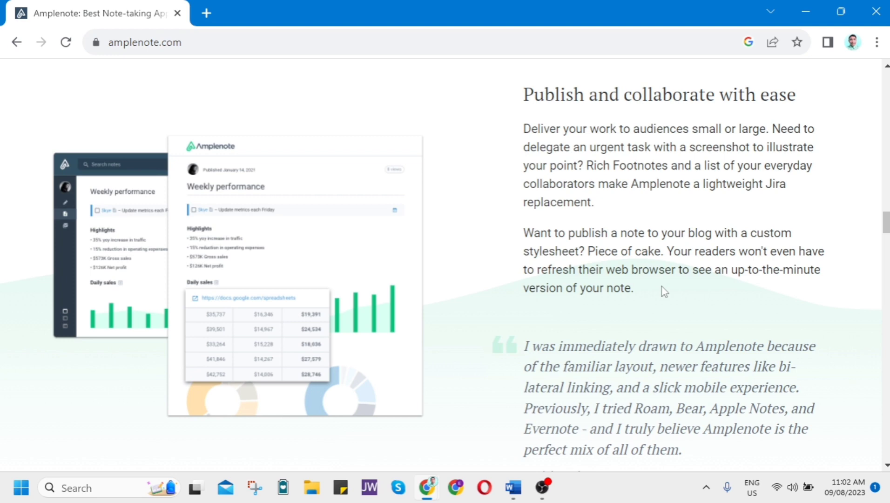
pyautogui.scroll(-10, 641, 292)
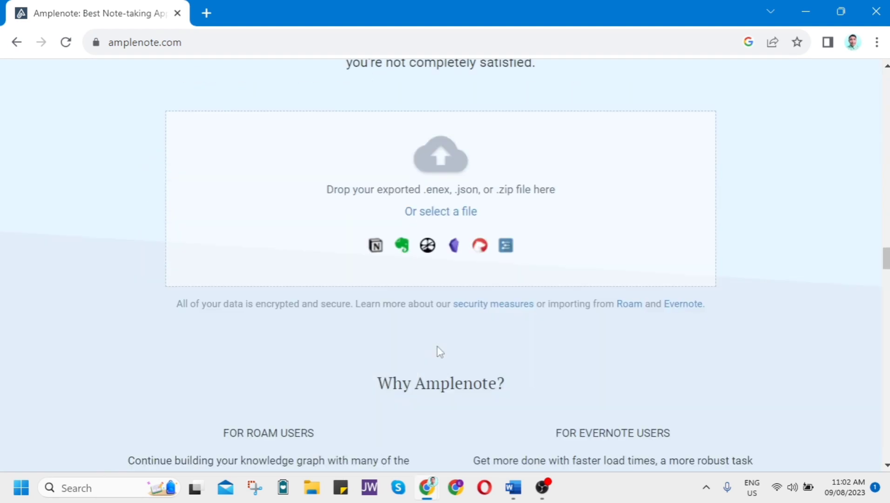
pyautogui.scroll(-2, 439, 349)
pyautogui.moveTo(886, 259); pyautogui.dragTo(871, 79)
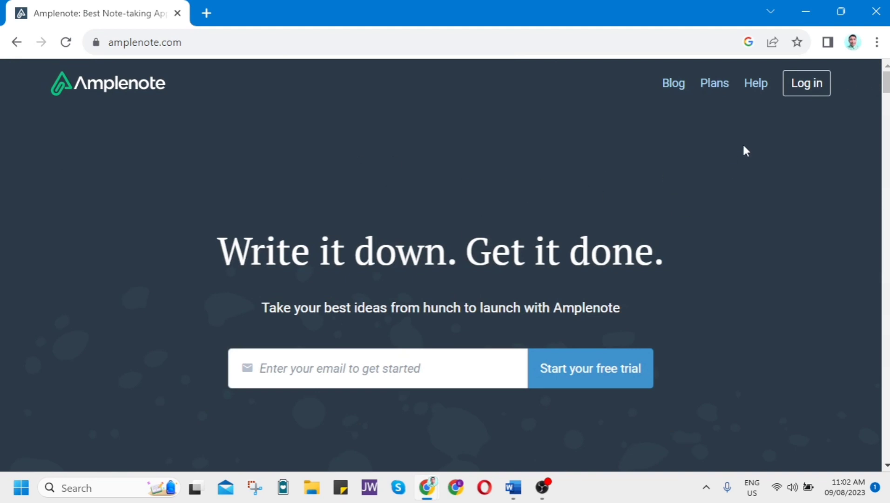
# Sign in to Amplenote from the login page using a Google account.
pyautogui.click(804, 92)
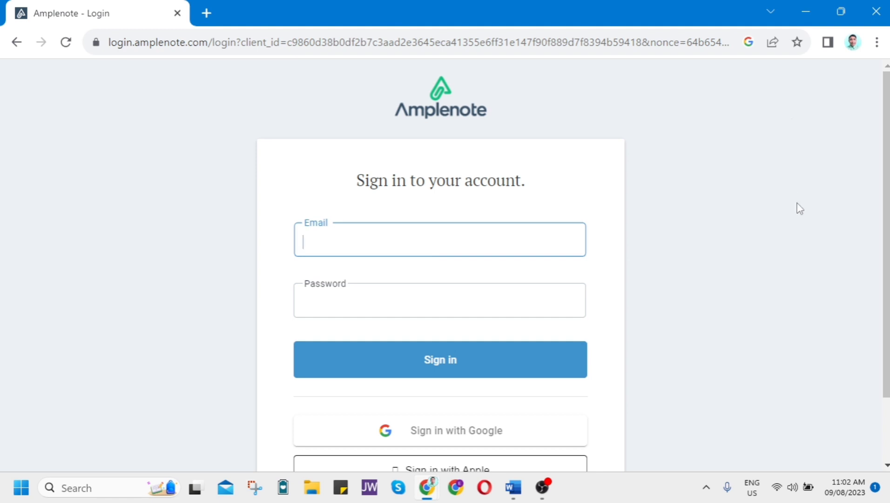
pyautogui.scroll(-2, 800, 208)
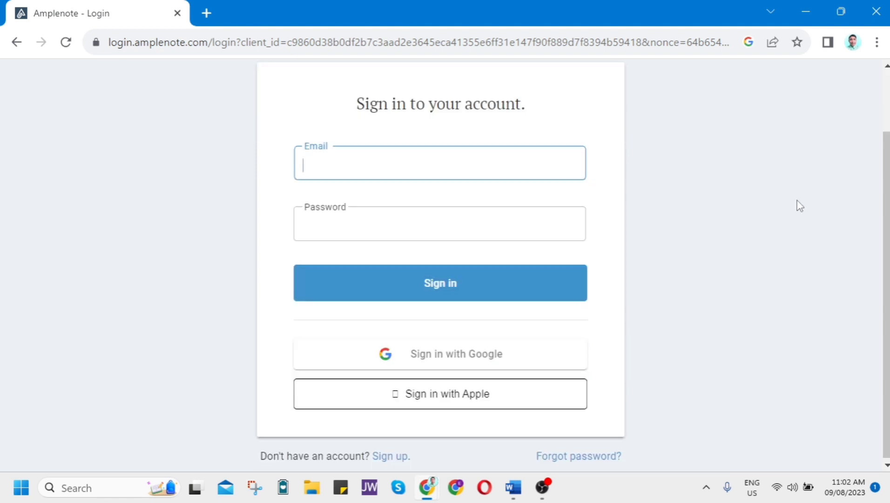
pyautogui.click(467, 358)
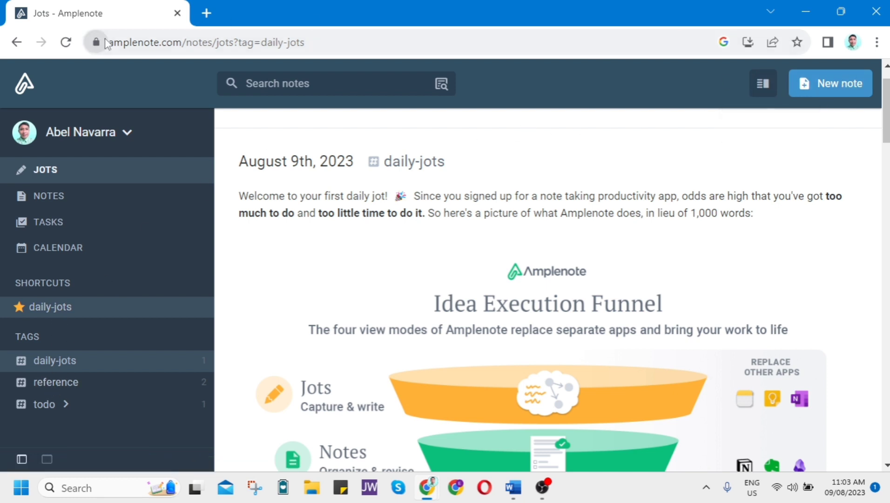
# Turn on Dark Mode from the account name menu in the sidebar.
pyautogui.click(127, 136)
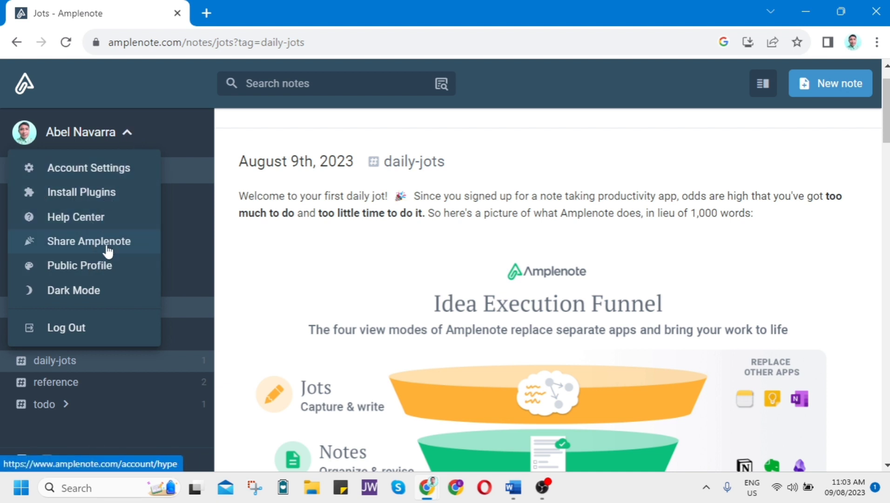
pyautogui.click(79, 298)
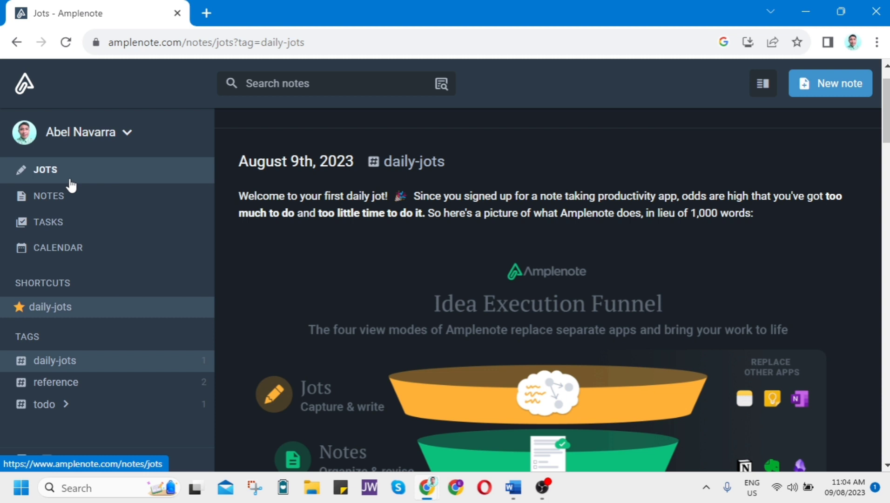
pyautogui.scroll(-1, 886, 112)
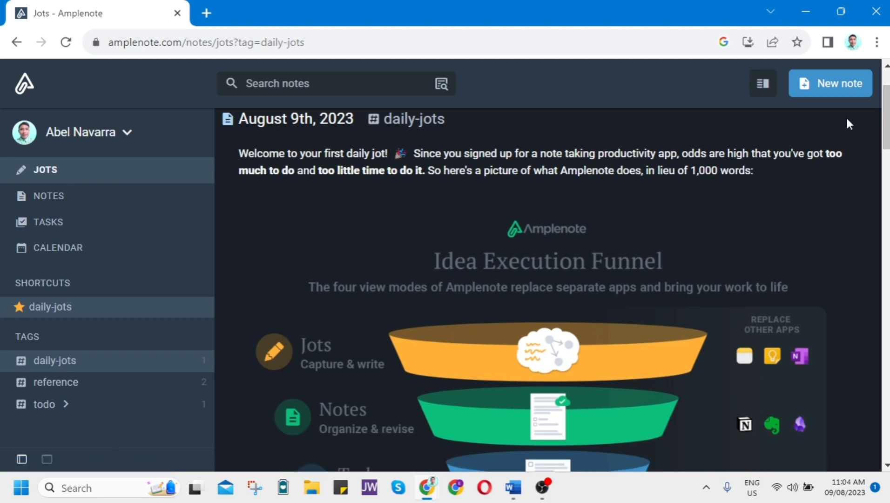
pyautogui.moveTo(885, 122); pyautogui.dragTo(884, 146)
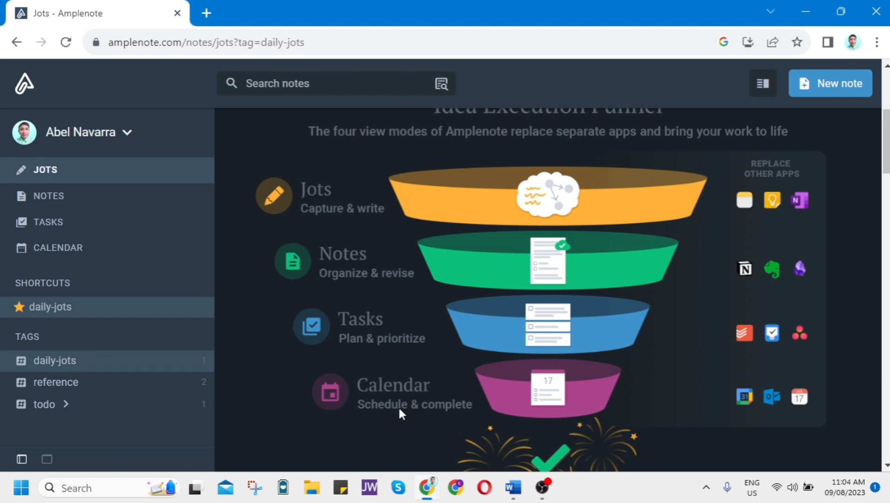
pyautogui.moveTo(882, 163); pyautogui.dragTo(887, 230)
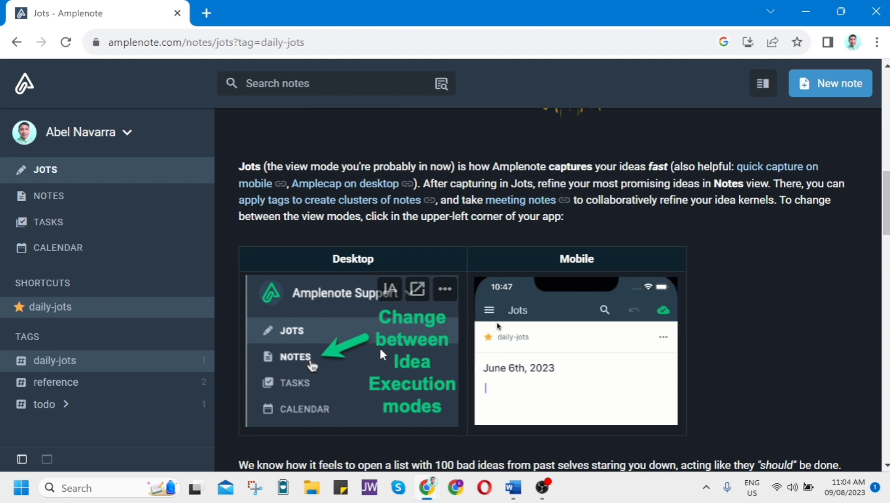
pyautogui.scroll(-6, 785, 346)
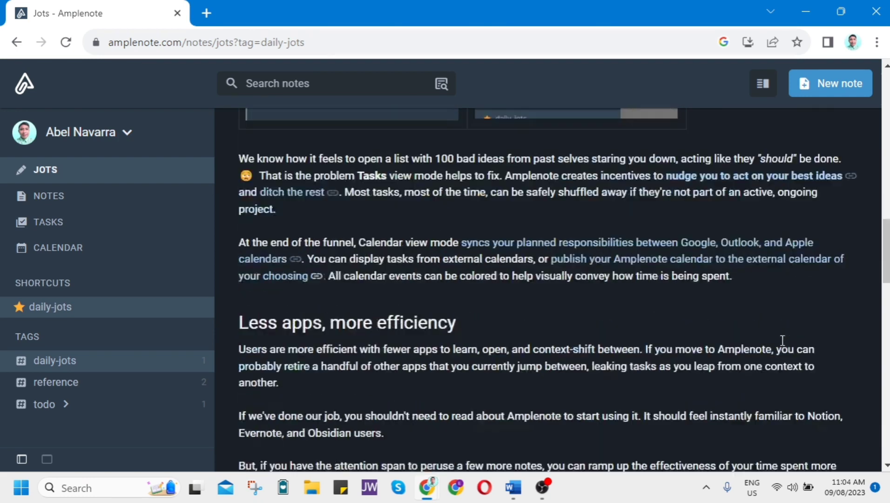
pyautogui.scroll(-11, 782, 340)
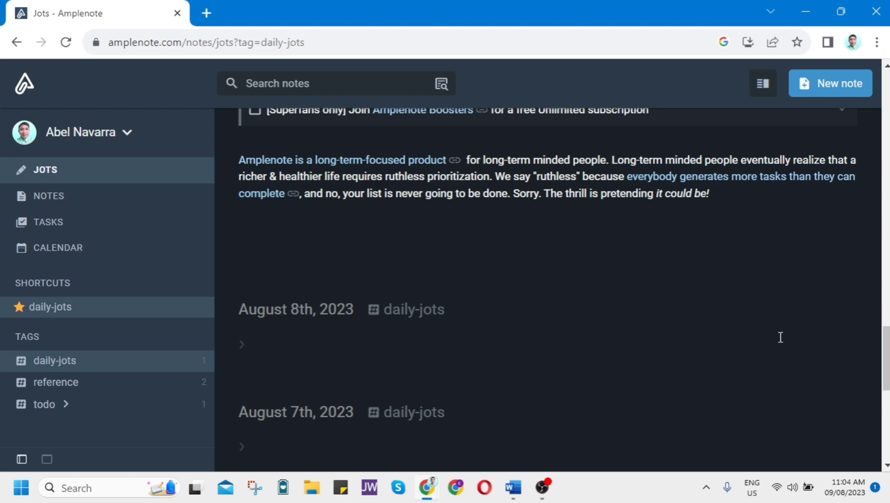
pyautogui.scroll(-3, 780, 337)
pyautogui.scroll(15, 778, 336)
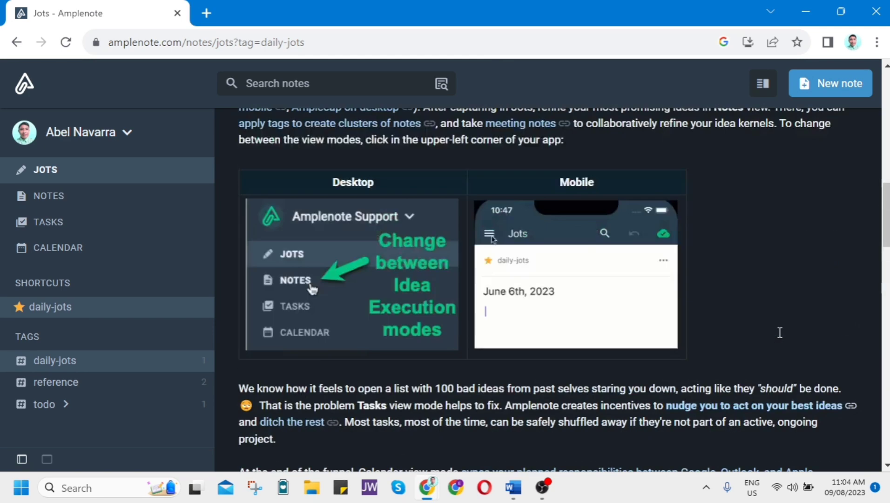
pyautogui.scroll(10, 780, 332)
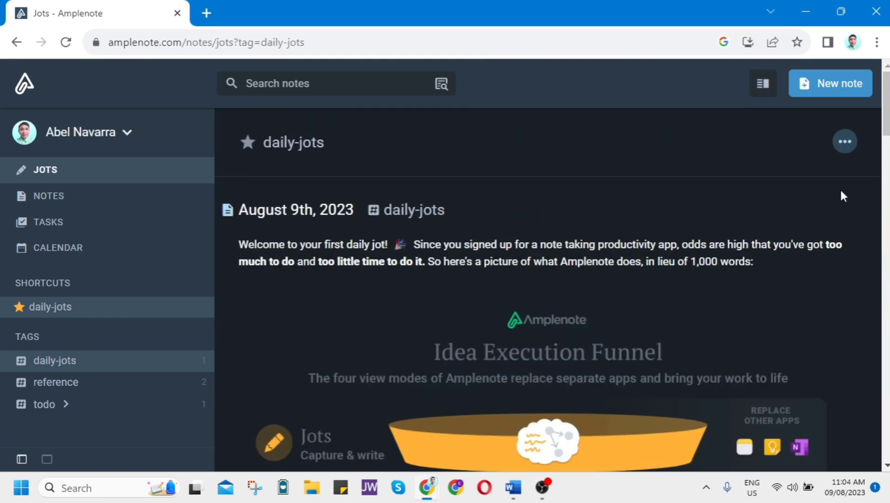
pyautogui.click(848, 149)
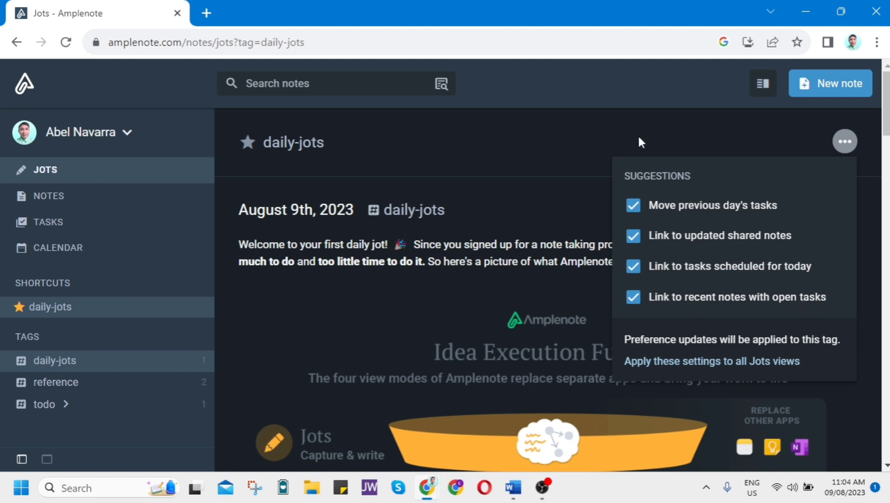
pyautogui.click(845, 143)
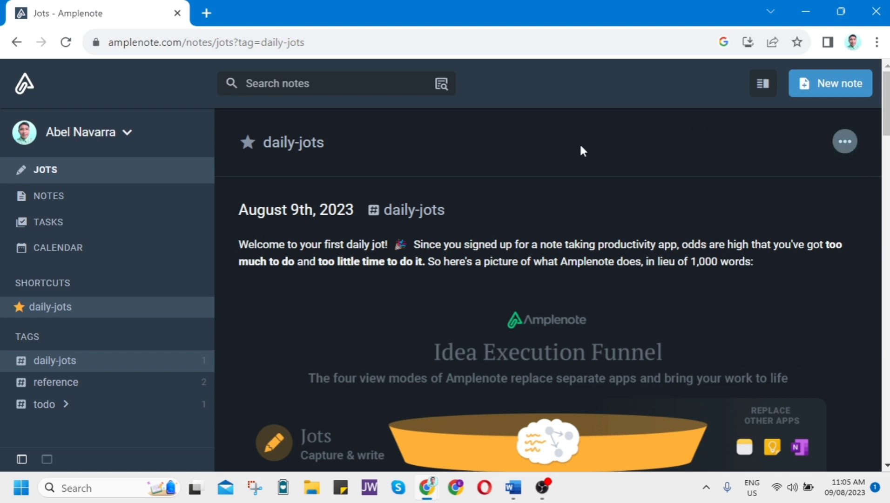
# Open the Notes list and check its Last changed sort options without changing them.
pyautogui.click(54, 201)
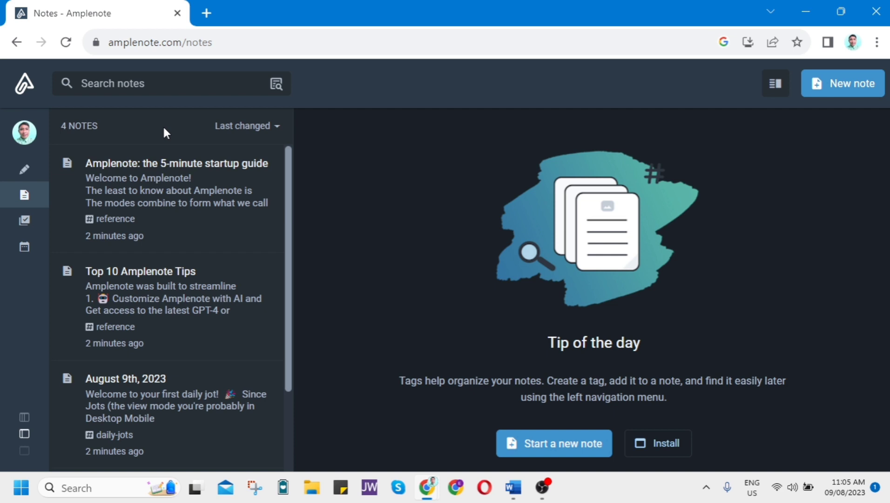
pyautogui.click(273, 128)
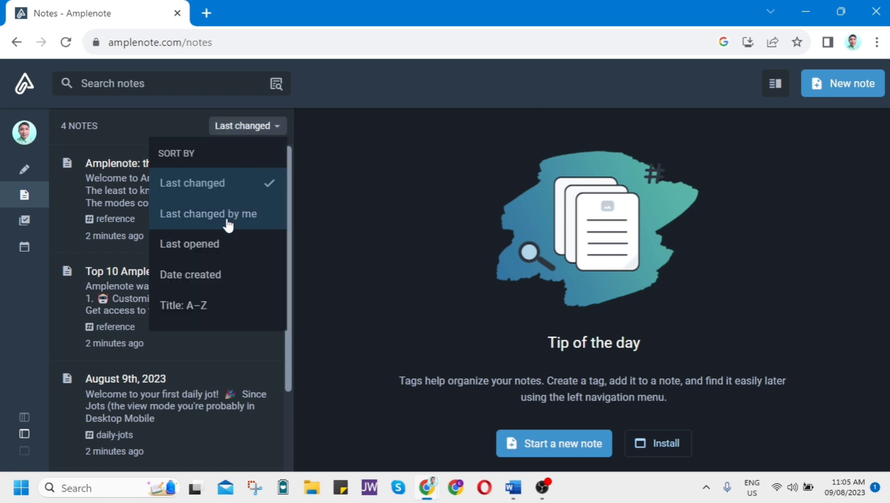
pyautogui.click(249, 135)
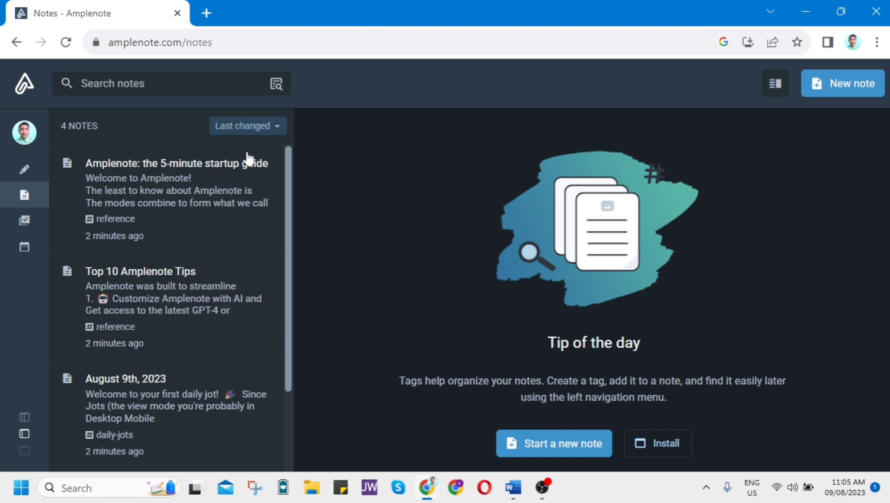
pyautogui.scroll(-2, 283, 200)
pyautogui.scroll(-2, 279, 233)
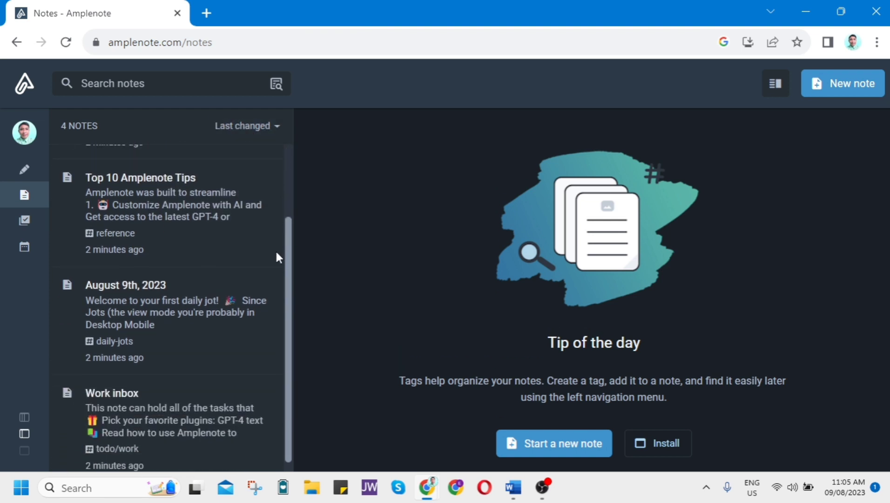
pyautogui.scroll(3, 282, 224)
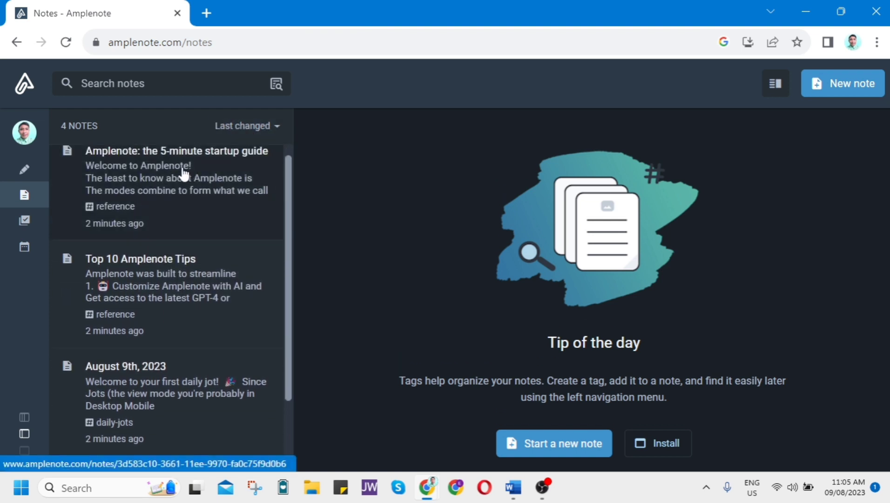
# Open the 5-minute startup guide note, trying its title selection and extra formatting toolbar.
pyautogui.click(183, 170)
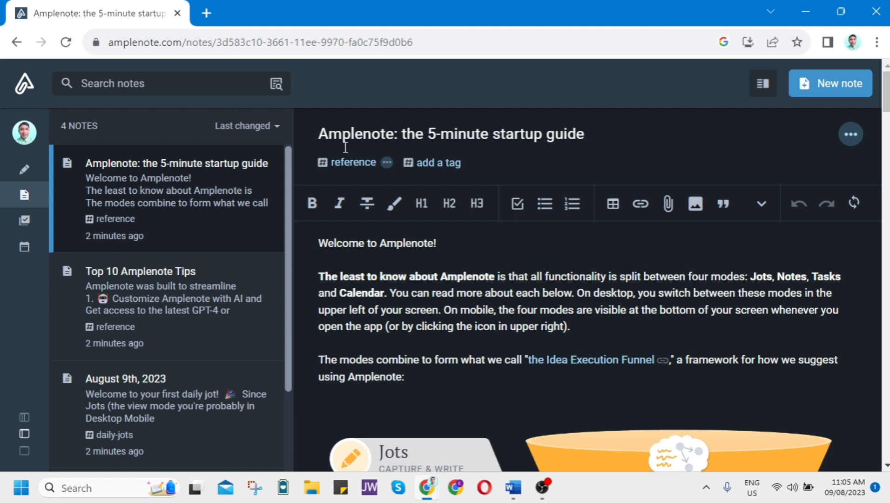
pyautogui.moveTo(327, 134); pyautogui.dragTo(609, 140)
pyautogui.click(637, 137)
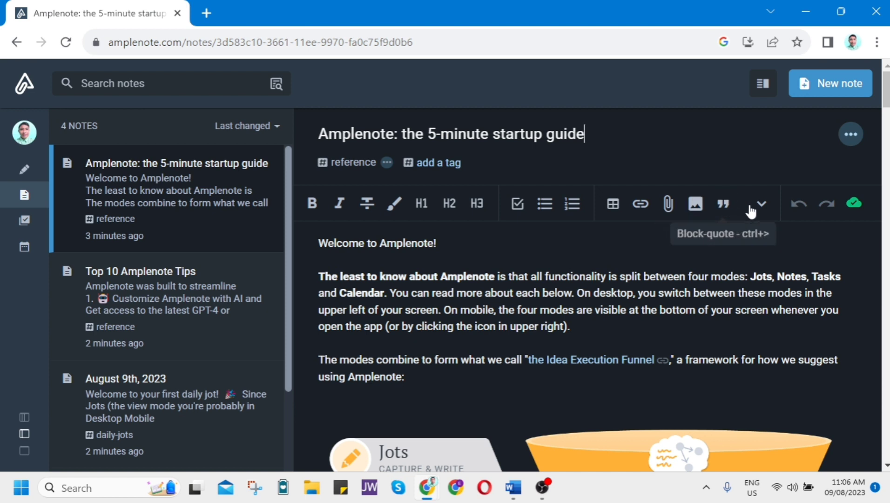
pyautogui.click(762, 205)
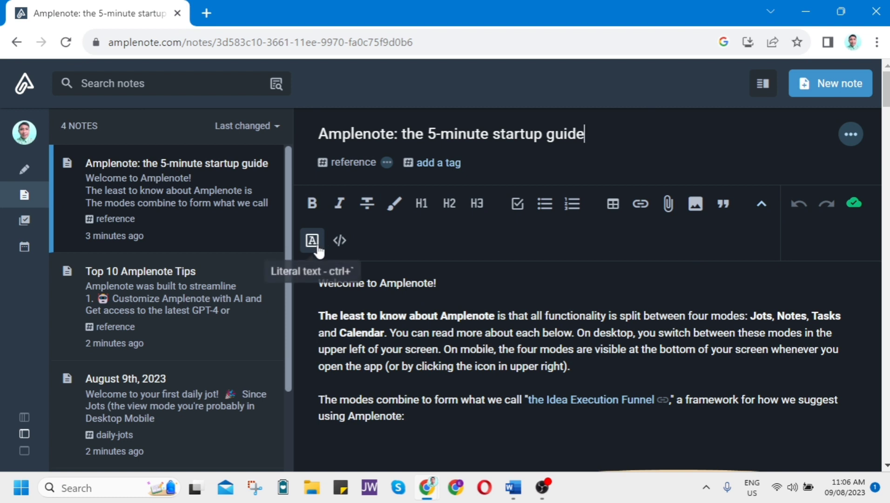
pyautogui.click(762, 205)
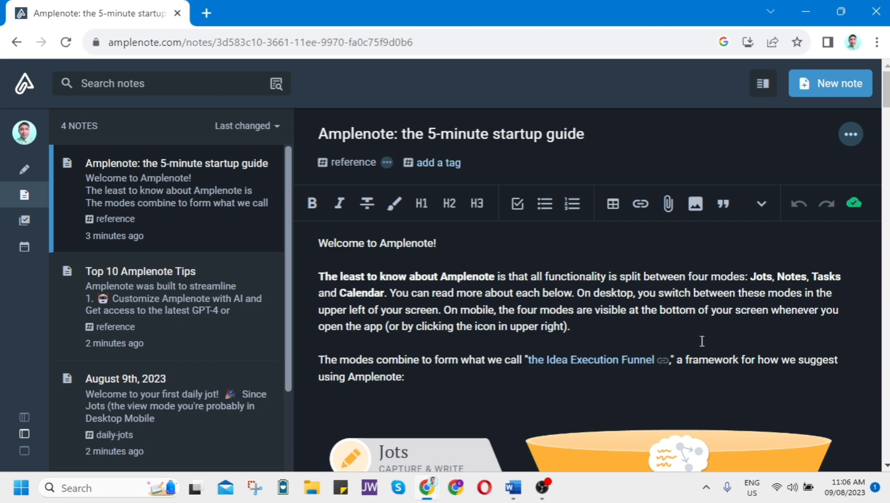
pyautogui.scroll(-10, 702, 341)
pyautogui.scroll(10, 701, 342)
pyautogui.click(850, 135)
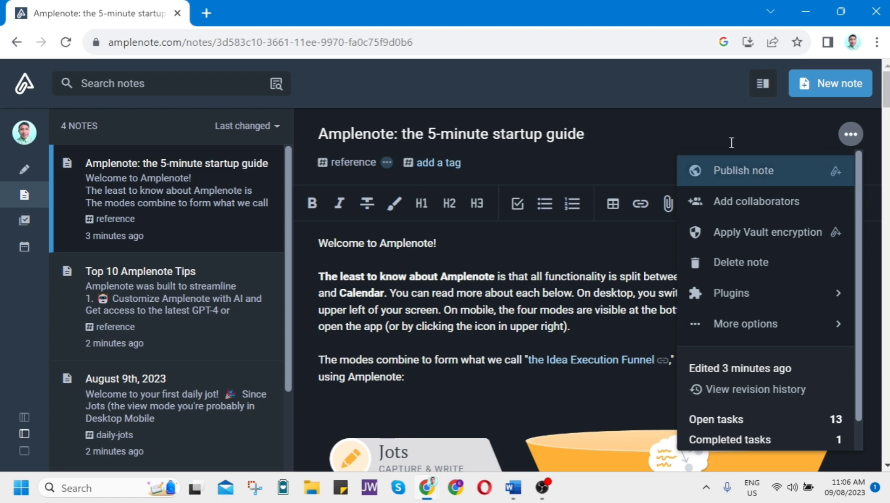
pyautogui.click(741, 217)
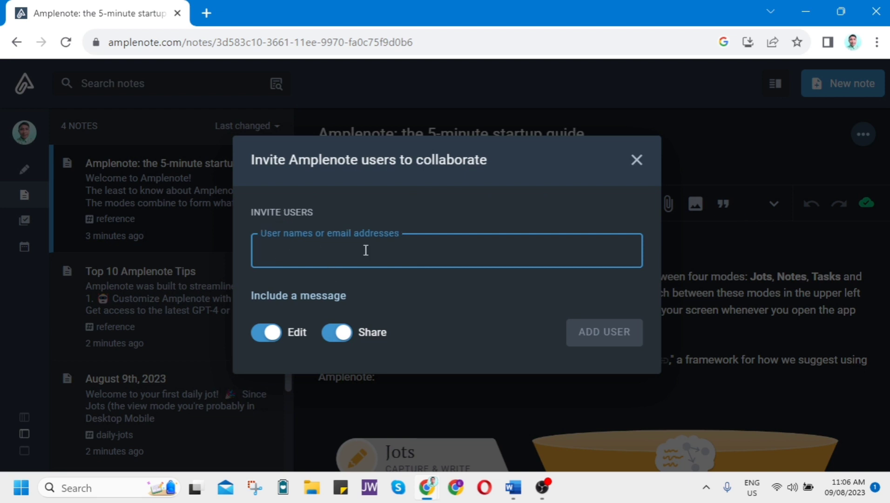
pyautogui.press('Escape')
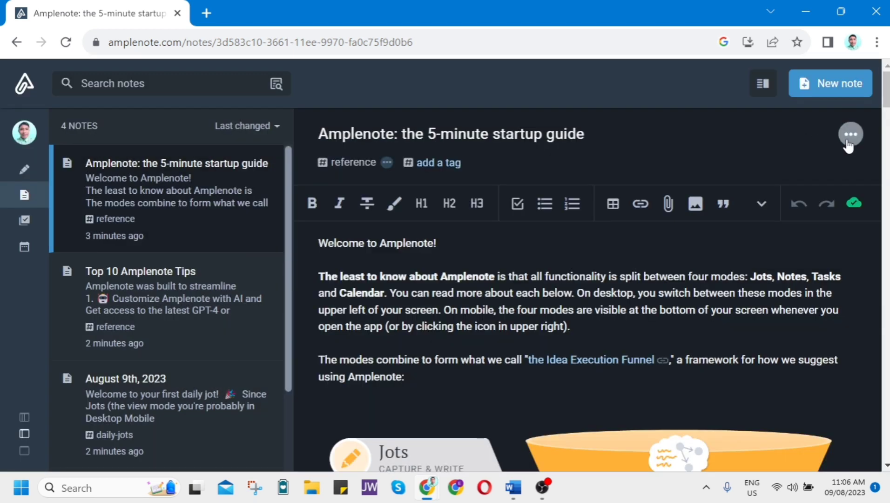
pyautogui.click(849, 135)
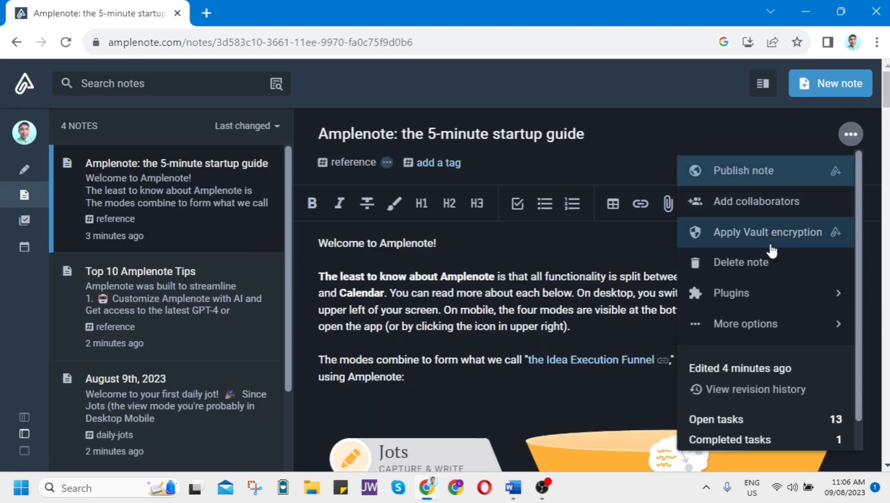
pyautogui.click(786, 295)
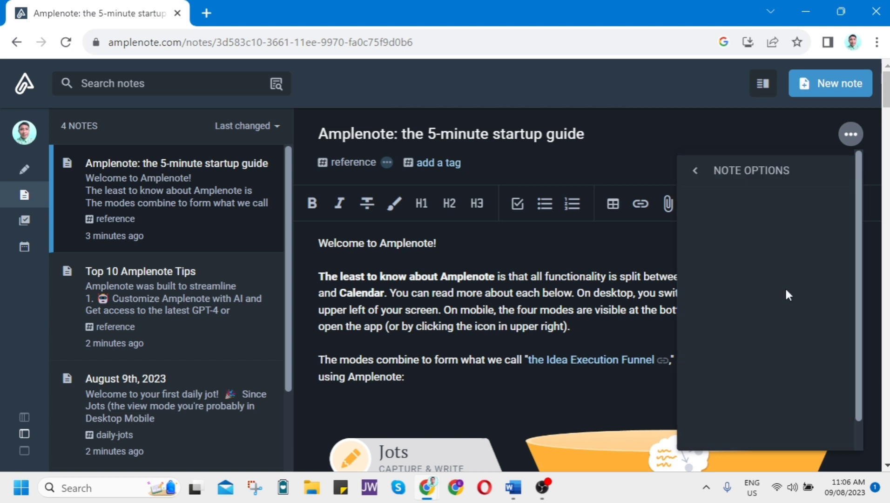
pyautogui.click(702, 181)
pyautogui.click(744, 328)
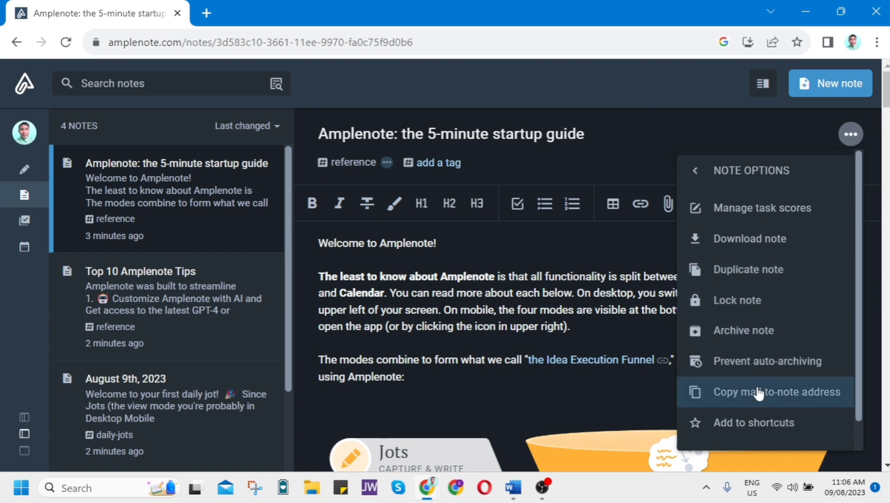
pyautogui.click(756, 424)
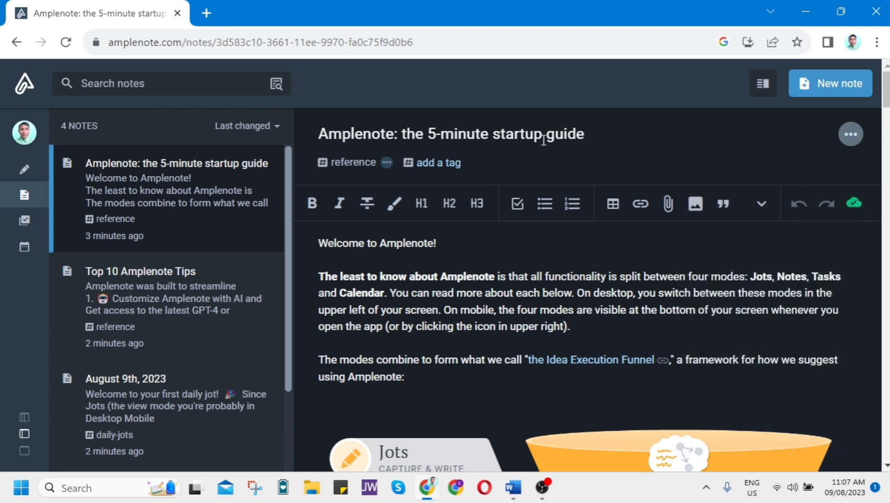
pyautogui.click(854, 142)
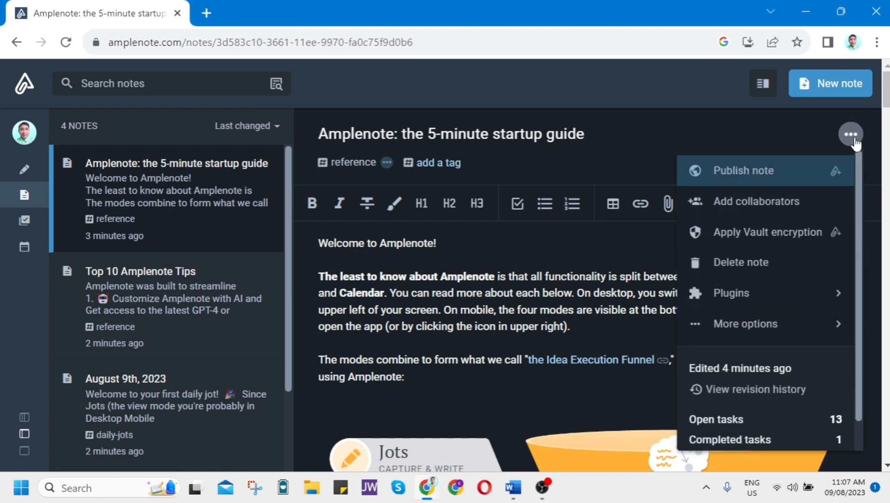
pyautogui.scroll(-1, 780, 391)
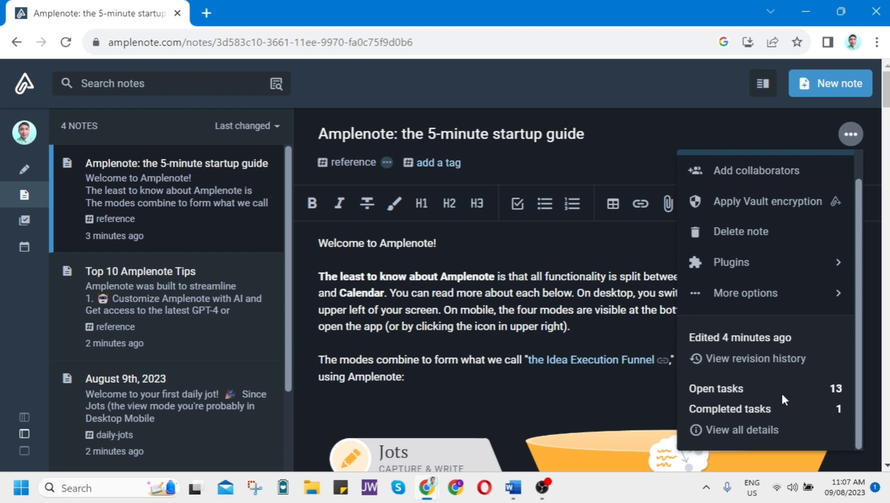
# Open the Tasks view and look over its note-reference filter and grouping options, leaving them unchanged.
pyautogui.click(23, 228)
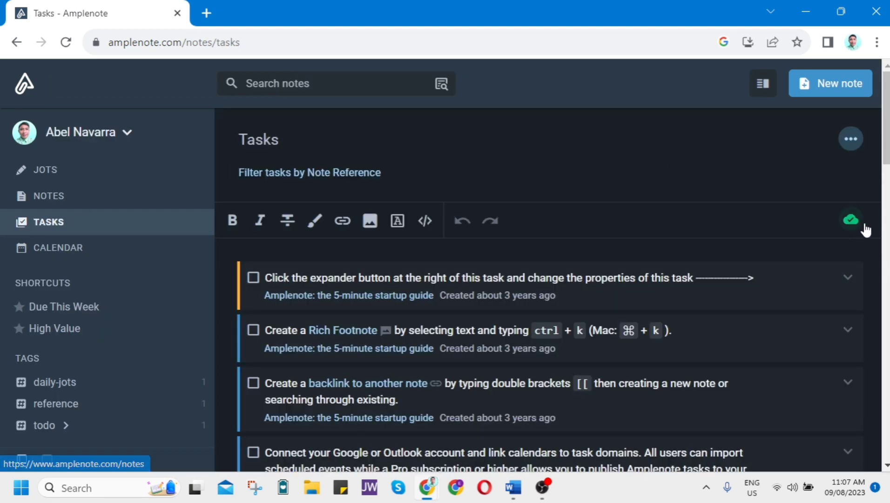
pyautogui.moveTo(886, 149)
pyautogui.mouseDown()
pyautogui.moveTo(886, 166)
pyautogui.moveTo(886, 140)
pyautogui.moveTo(881, 202)
pyautogui.moveTo(885, 140)
pyautogui.mouseUp()
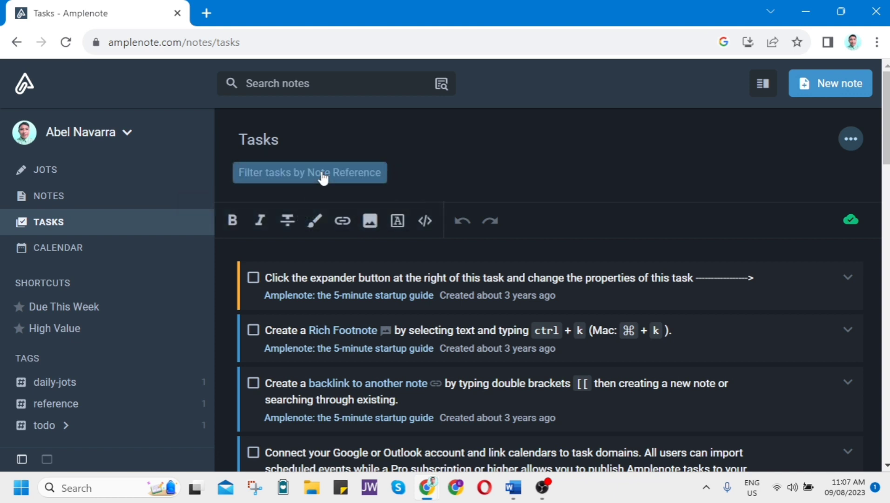
pyautogui.click(295, 181)
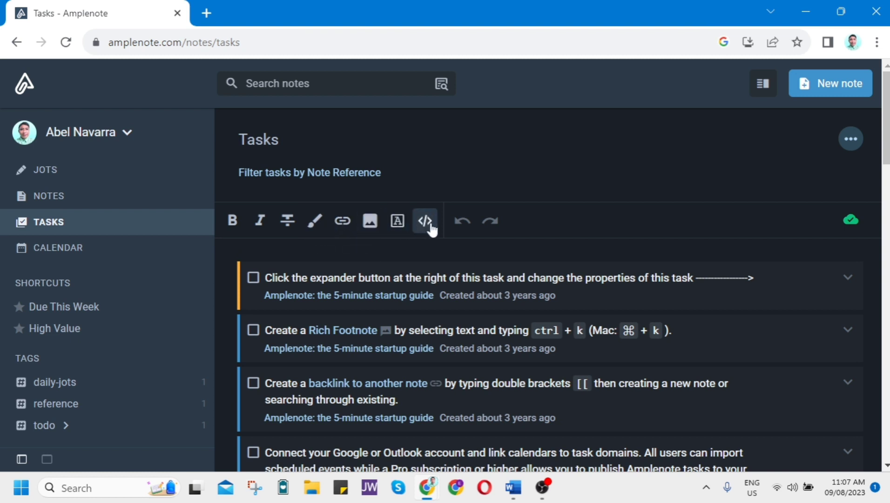
pyautogui.click(850, 139)
pyautogui.click(712, 219)
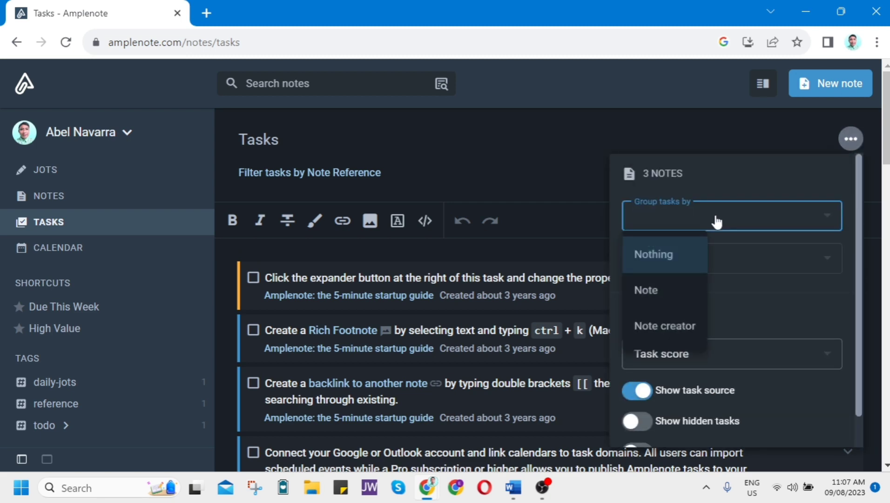
pyautogui.scroll(-2, 675, 286)
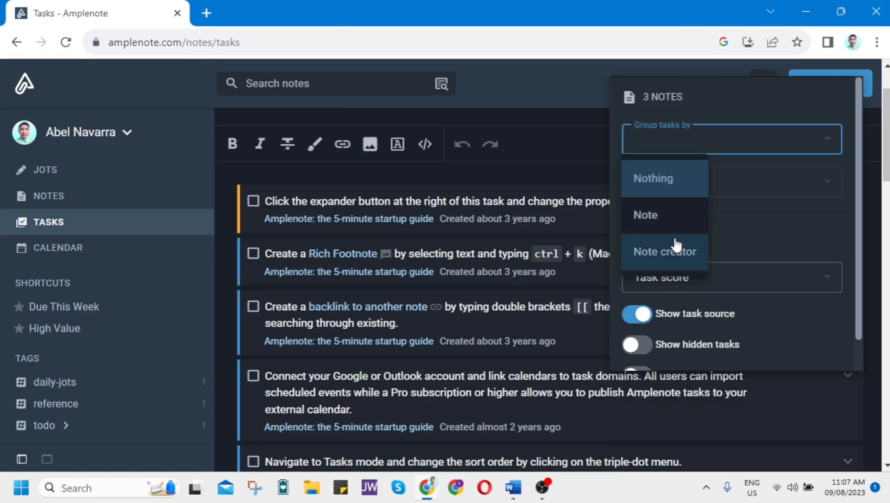
pyautogui.scroll(2, 682, 237)
pyautogui.click(757, 218)
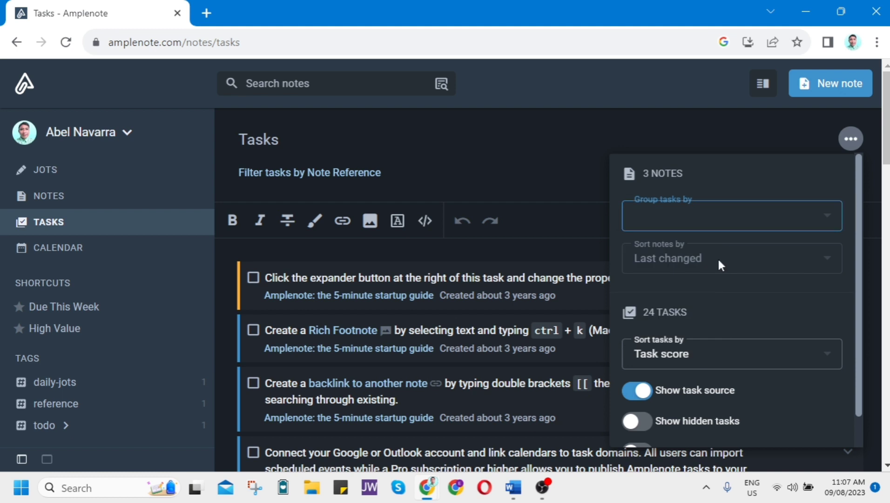
pyautogui.press('Escape')
# Check off the Rich Footnote, backlink, calendar-connection and Tasks-mode sort-order tasks.
pyautogui.click(253, 330)
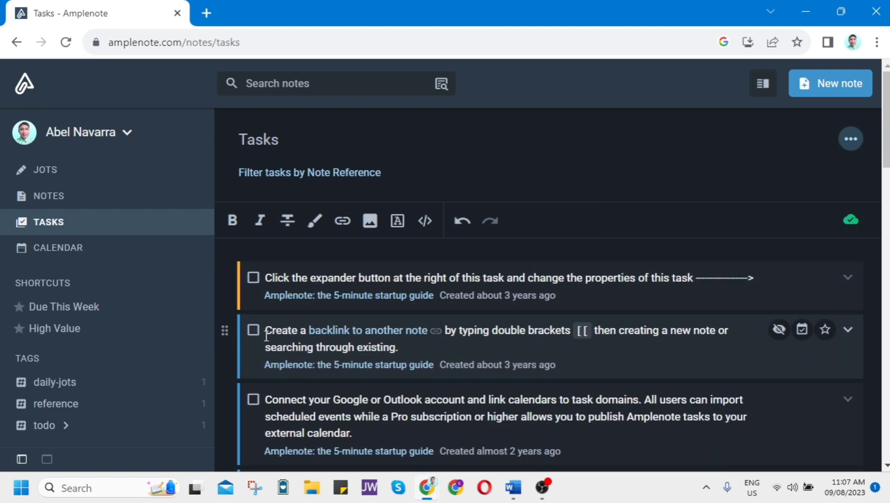
pyautogui.click(253, 331)
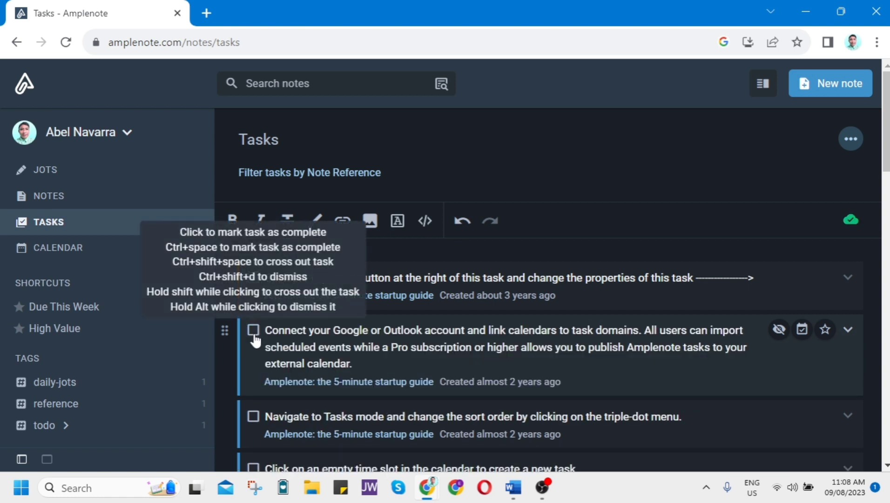
pyautogui.click(253, 331)
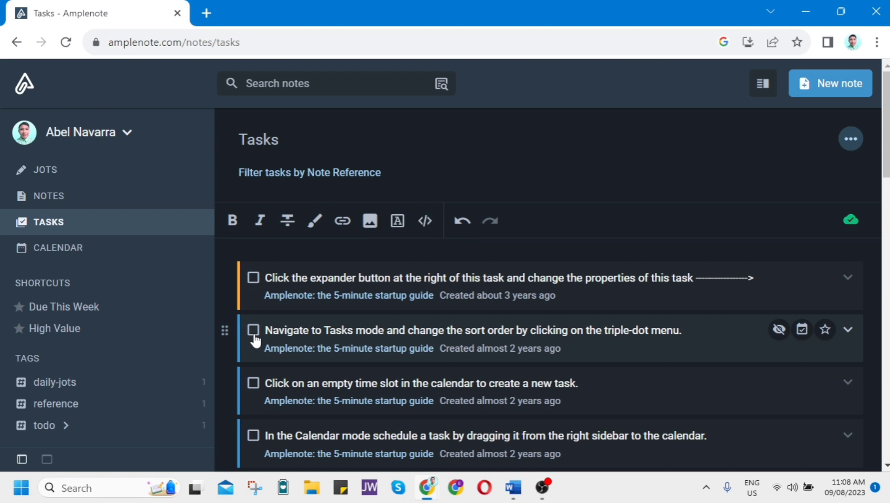
pyautogui.click(254, 331)
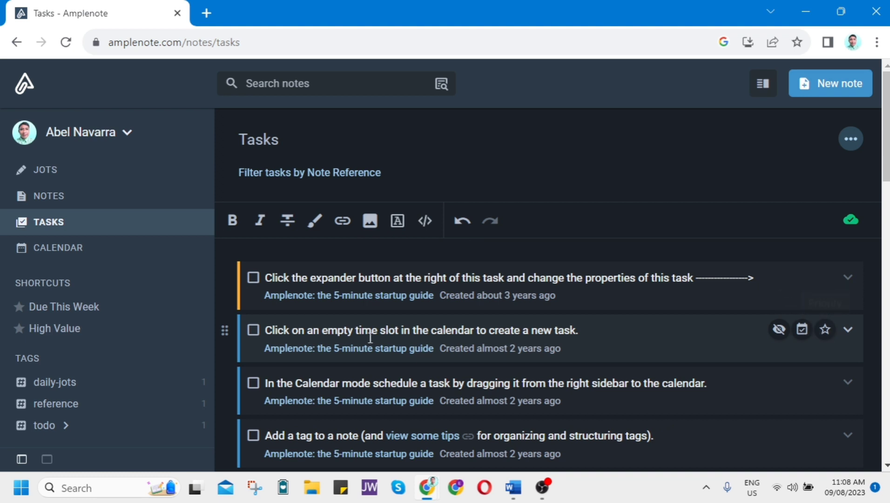
# Give the expander-button task Urgent priority and expand its details and score.
pyautogui.moveTo(226, 333); pyautogui.dragTo(224, 275)
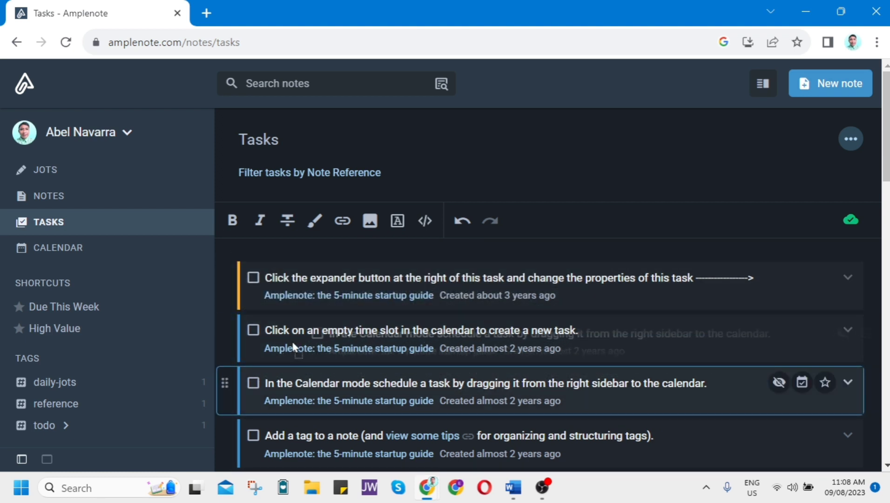
pyautogui.click(779, 277)
pyautogui.click(779, 277)
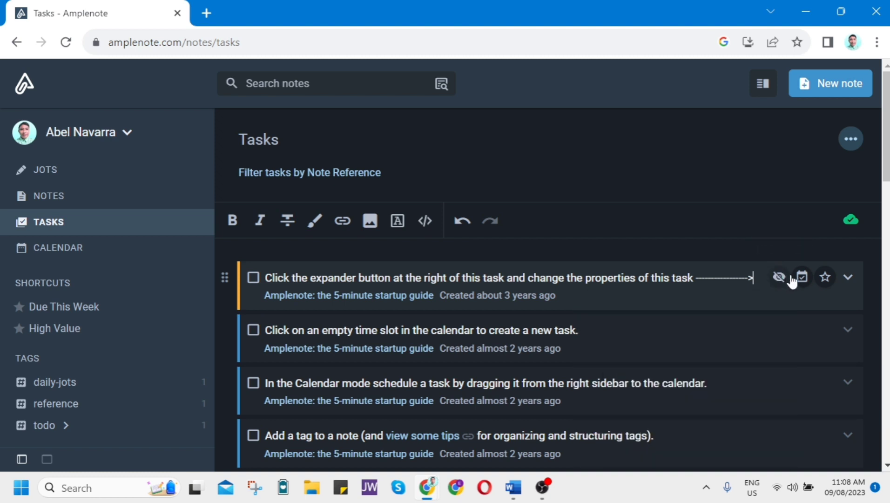
pyautogui.click(826, 280)
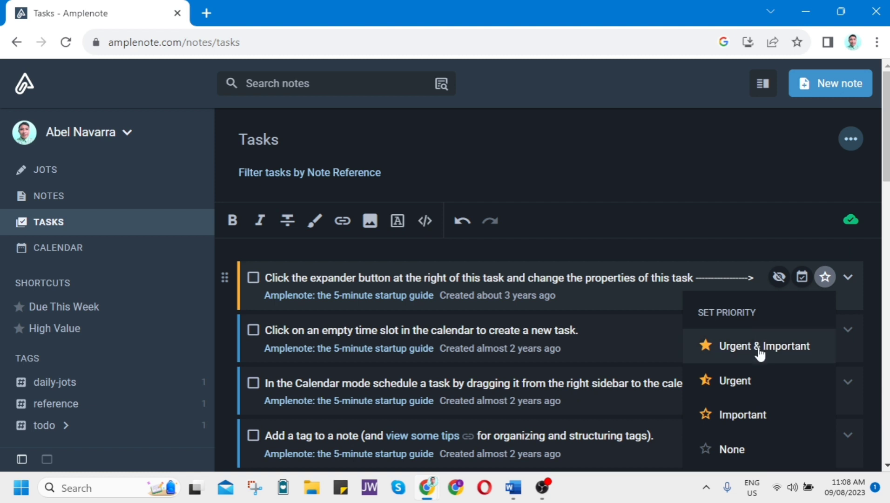
pyautogui.click(733, 448)
pyautogui.click(825, 277)
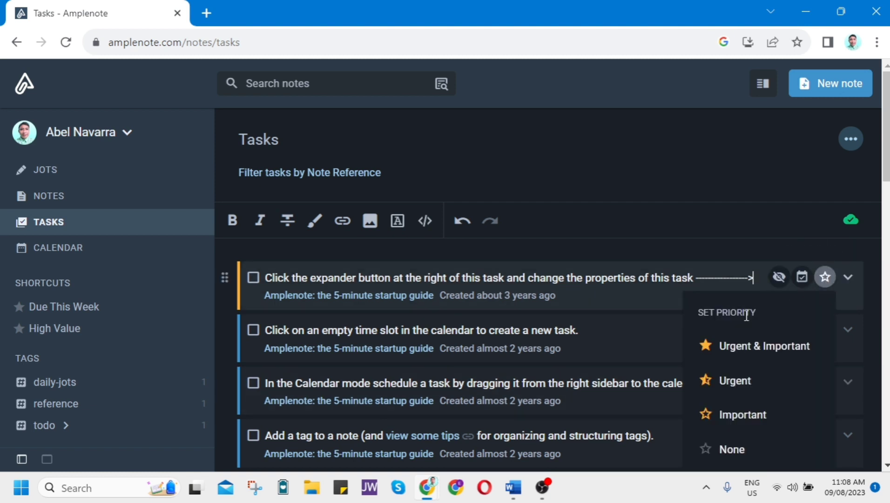
pyautogui.click(725, 377)
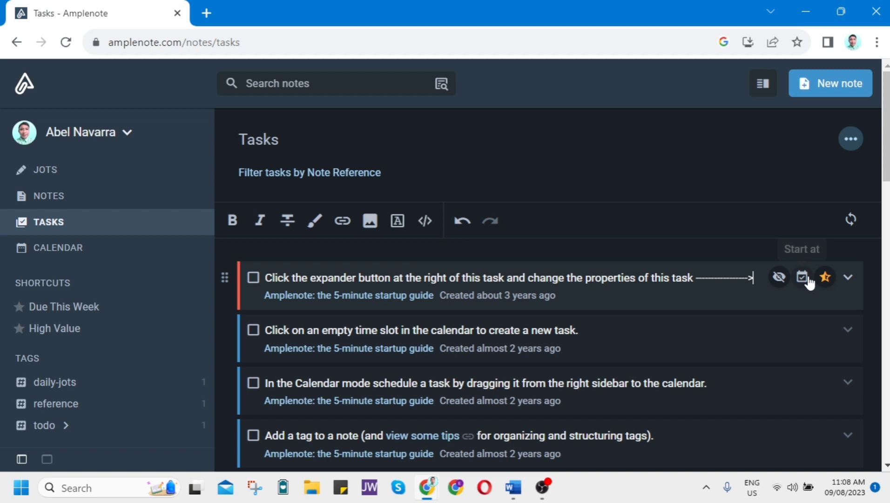
pyautogui.click(848, 279)
pyautogui.scroll(-3, 668, 299)
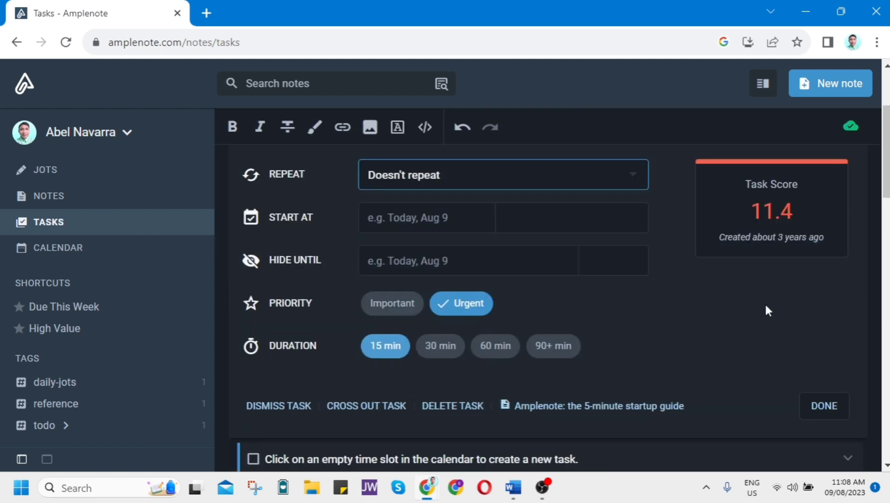
pyautogui.scroll(2, 765, 302)
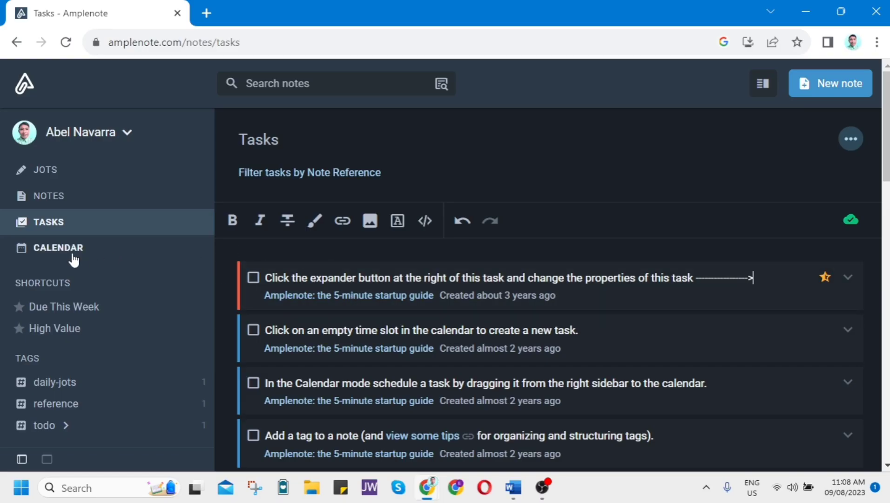
# Open the Calendar and switch between the Personal and Work calendars.
pyautogui.click(69, 257)
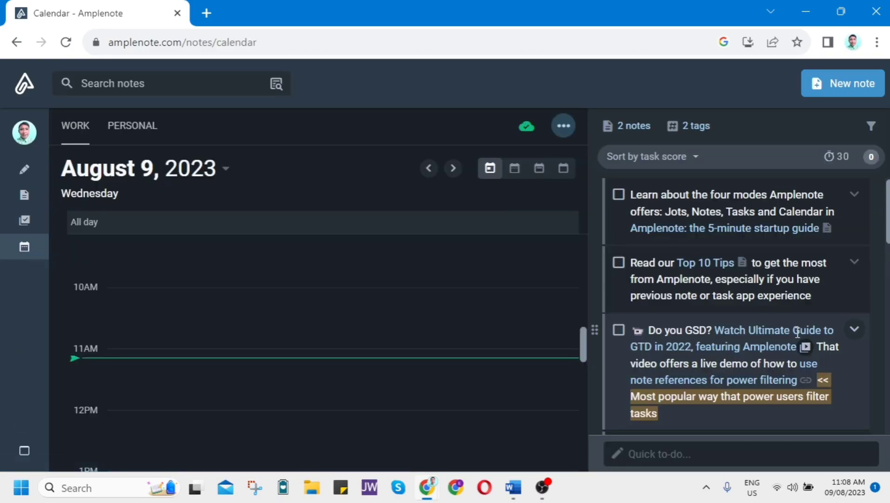
pyautogui.scroll(-8, 226, 314)
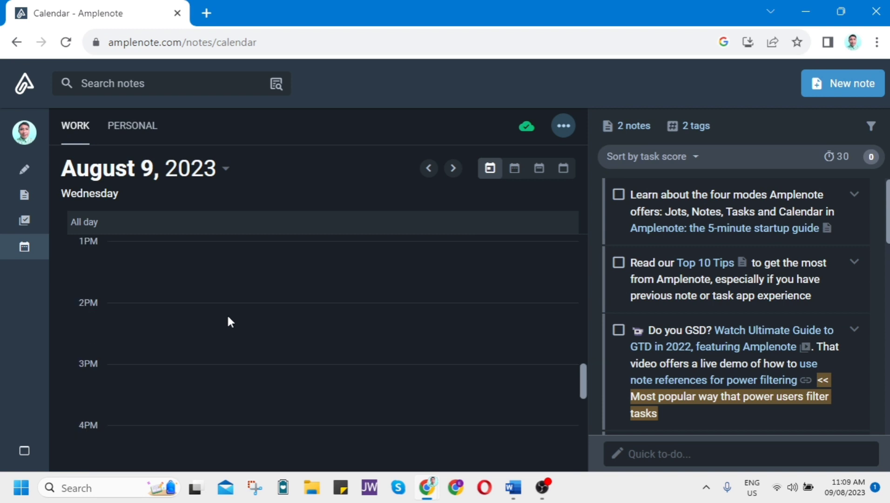
pyautogui.scroll(13, 228, 316)
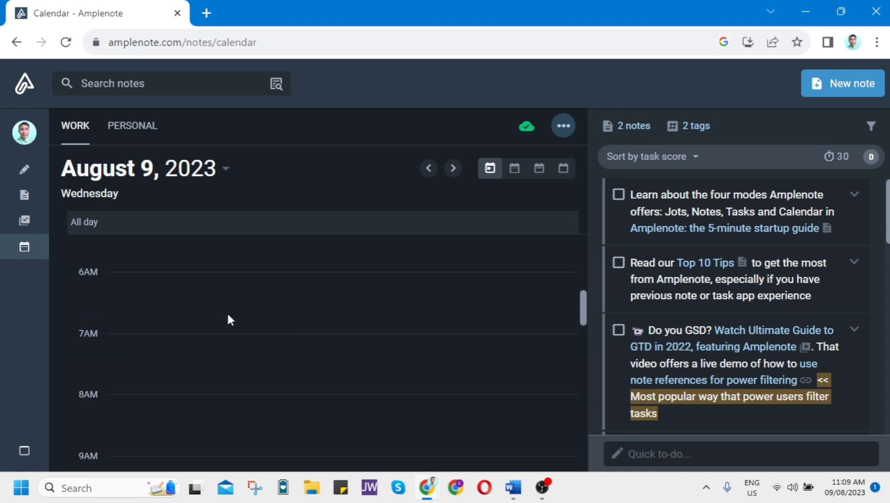
pyautogui.scroll(3, 227, 316)
pyautogui.click(120, 132)
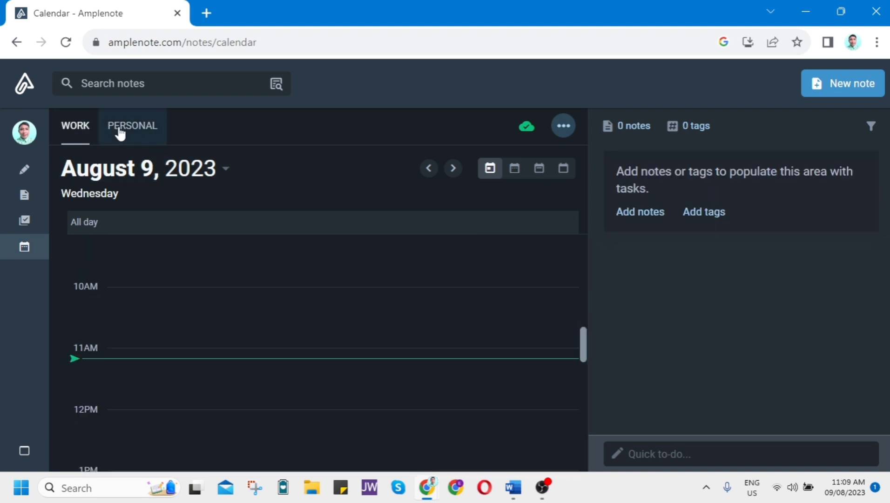
pyautogui.click(72, 132)
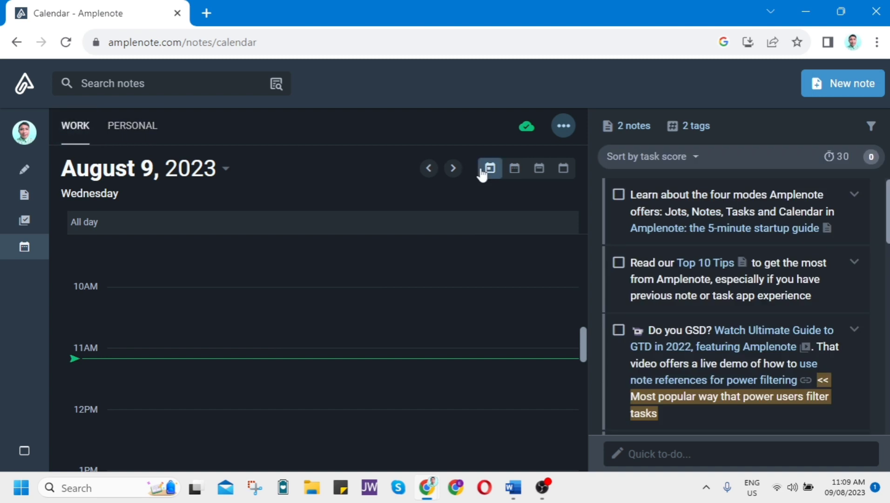
# Step through the four-day and week views to the August 2023 month view.
pyautogui.click(513, 170)
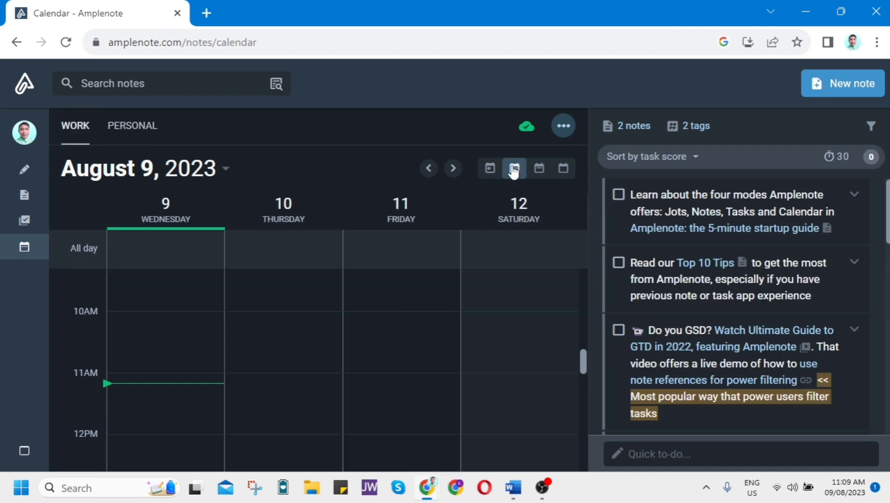
pyautogui.click(538, 170)
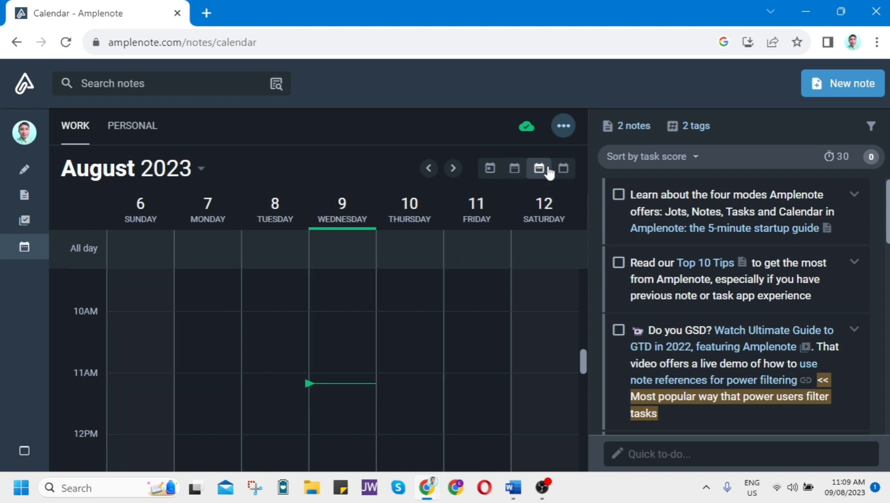
pyautogui.click(563, 170)
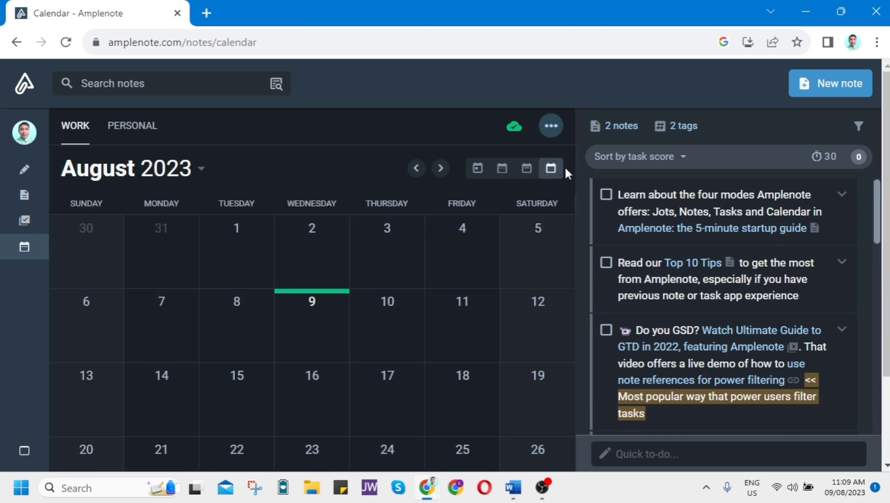
pyautogui.scroll(-2, 308, 314)
pyautogui.scroll(2, 312, 315)
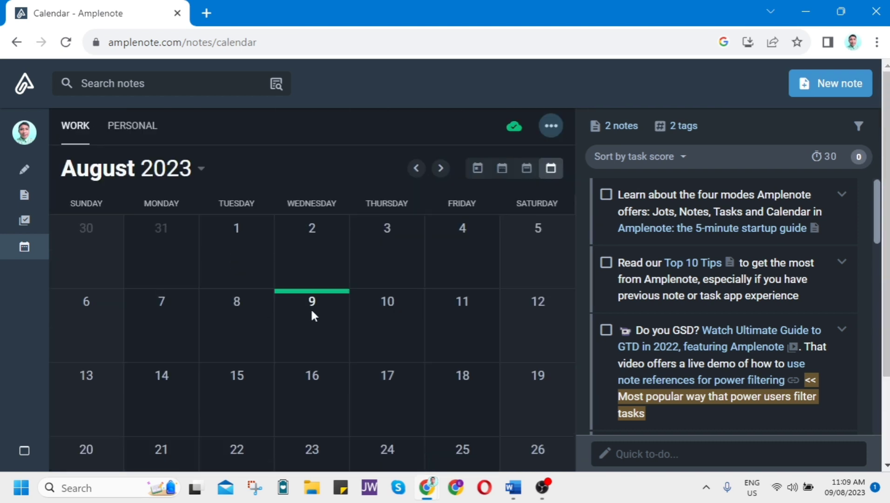
# Explore a new-task form for Thursday, Aug 3 at 12:00 am, then close it unsaved.
pyautogui.click(383, 256)
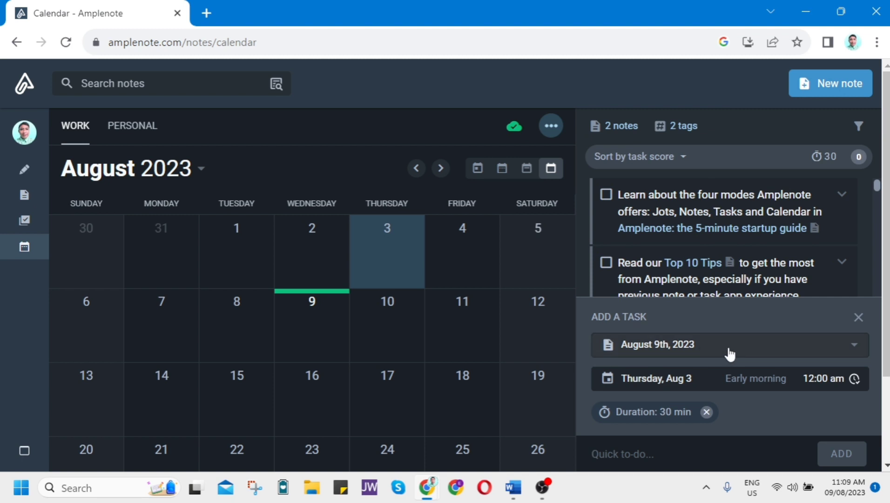
pyautogui.click(683, 381)
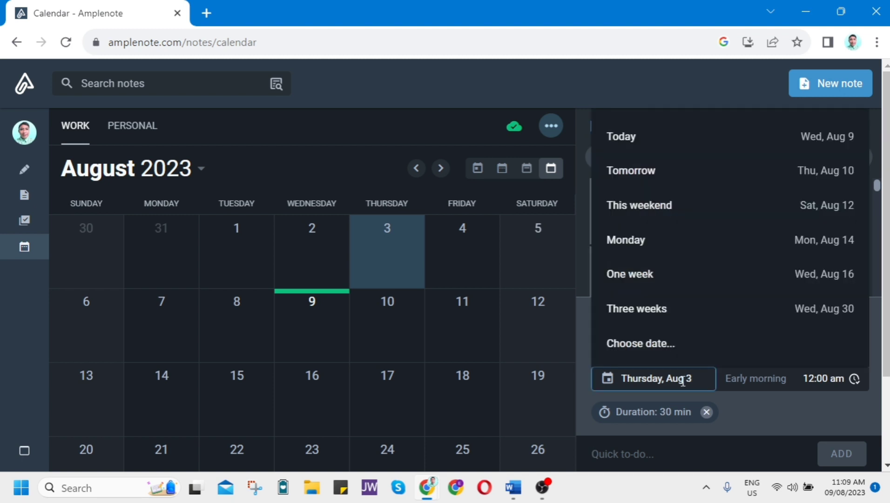
pyautogui.click(823, 377)
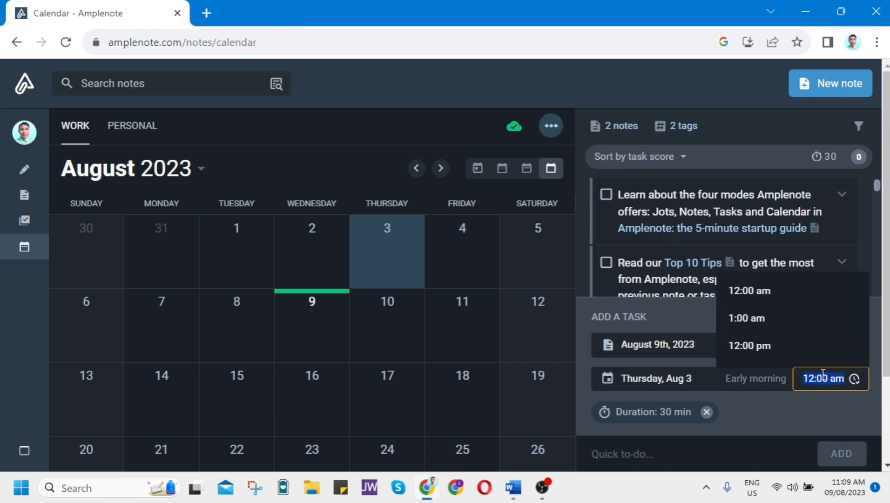
pyautogui.click(683, 410)
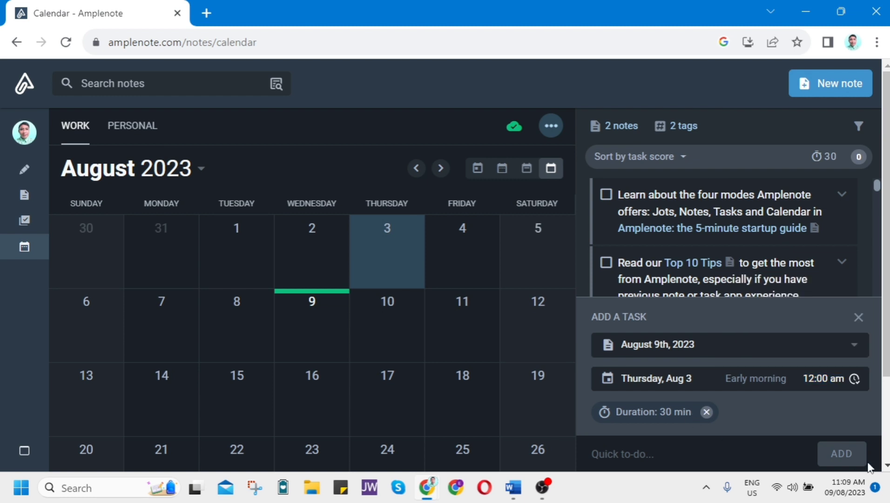
pyautogui.click(632, 455)
pyautogui.click(858, 317)
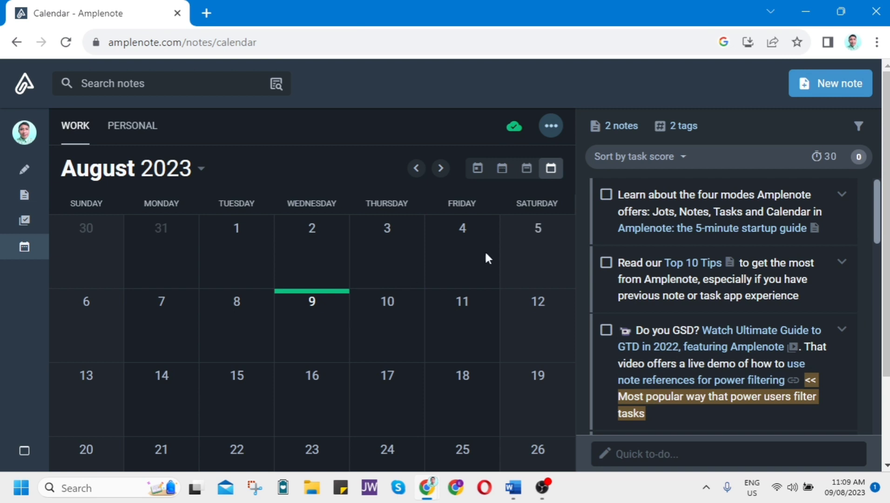
# Complete the Learn about, Read our Top 10 Tips and Do you GSD? tasks, then start one on Aug 10.
pyautogui.click(606, 194)
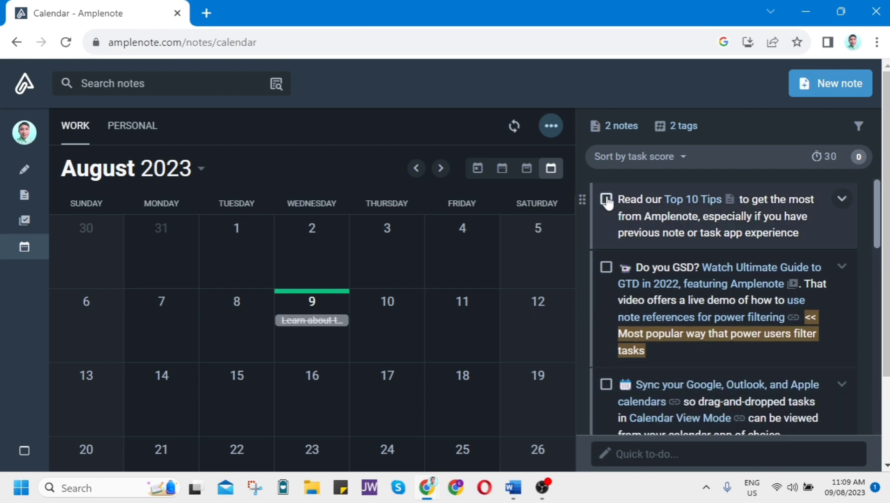
pyautogui.click(605, 199)
pyautogui.click(605, 194)
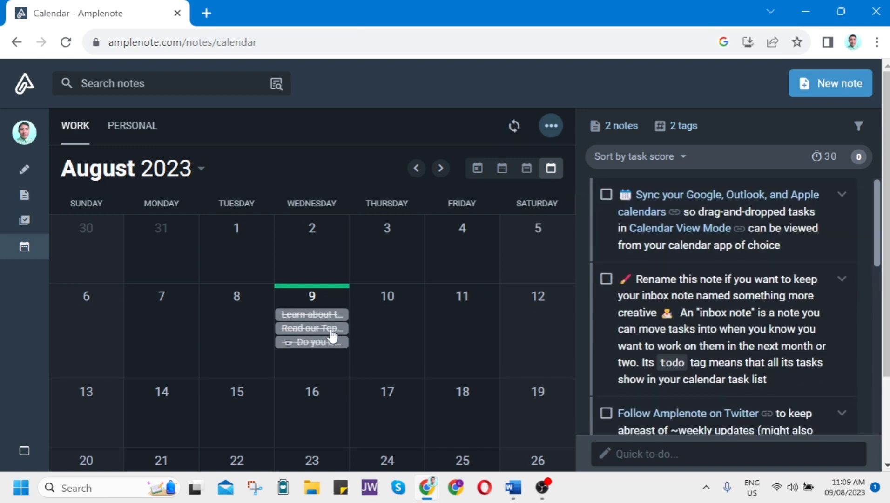
pyautogui.click(396, 319)
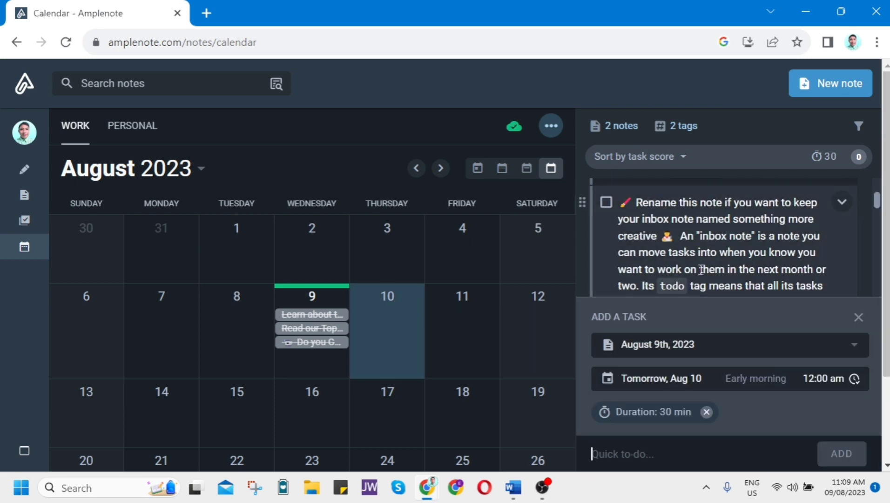
pyautogui.click(859, 318)
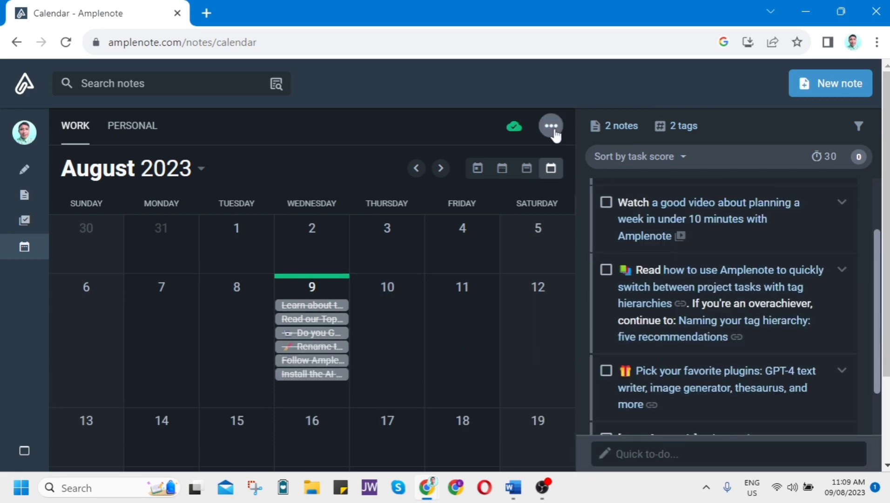
pyautogui.click(554, 131)
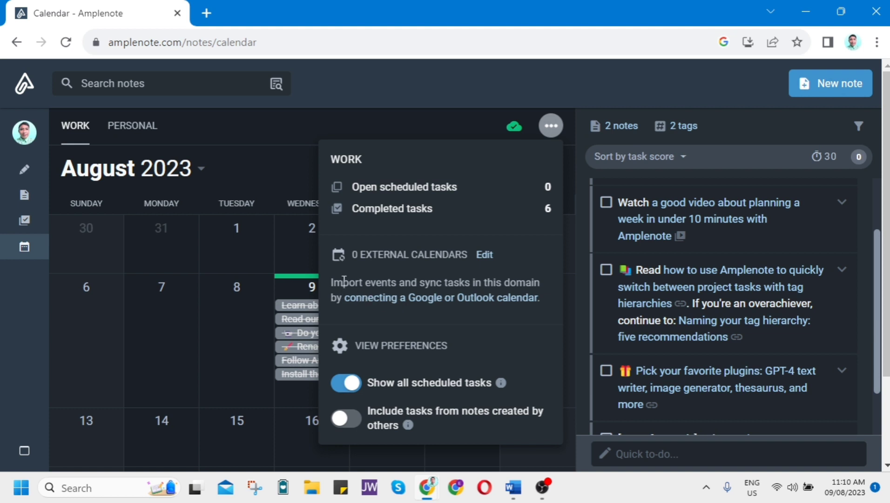
pyautogui.moveTo(333, 283); pyautogui.dragTo(544, 298)
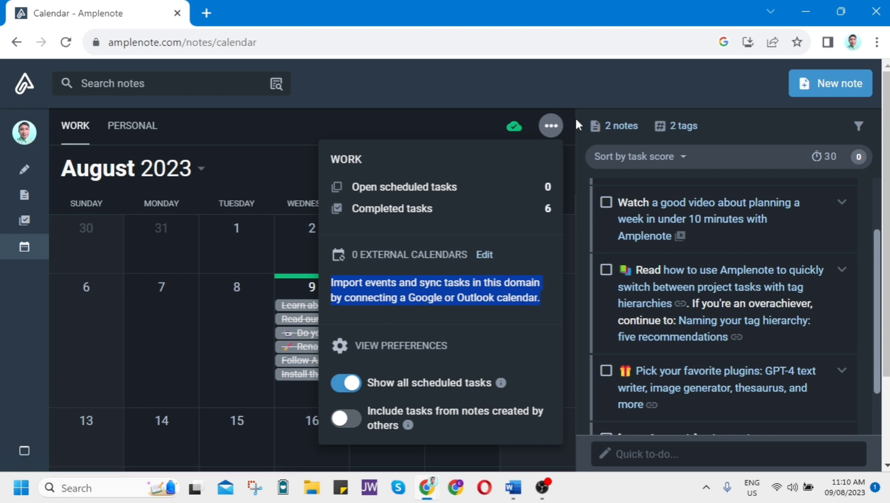
pyautogui.click(552, 126)
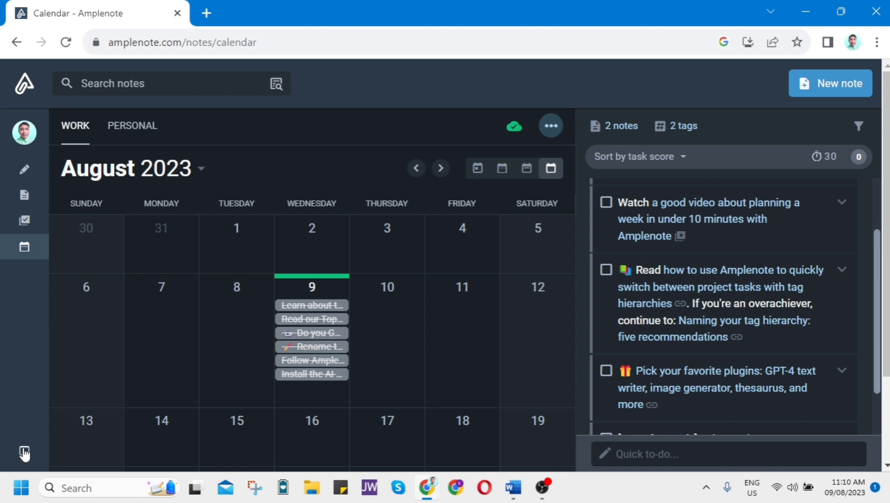
# Open Tasks, toggle the sidebar between full and icon widths, then filter to Due This Week and High Value.
pyautogui.click(22, 230)
pyautogui.click(25, 451)
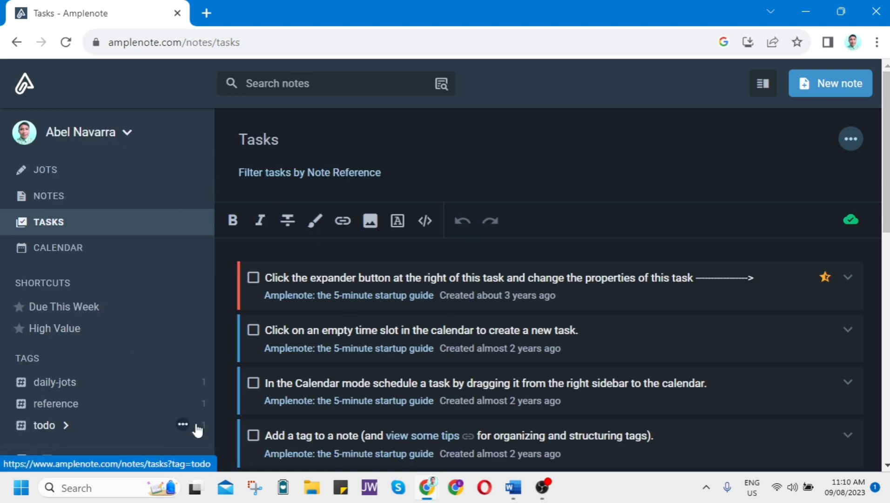
pyautogui.scroll(-2, 127, 356)
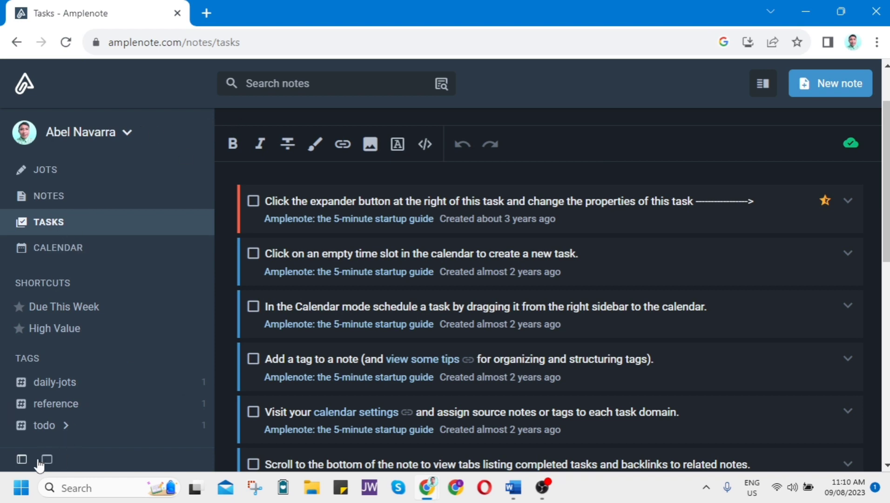
pyautogui.click(21, 458)
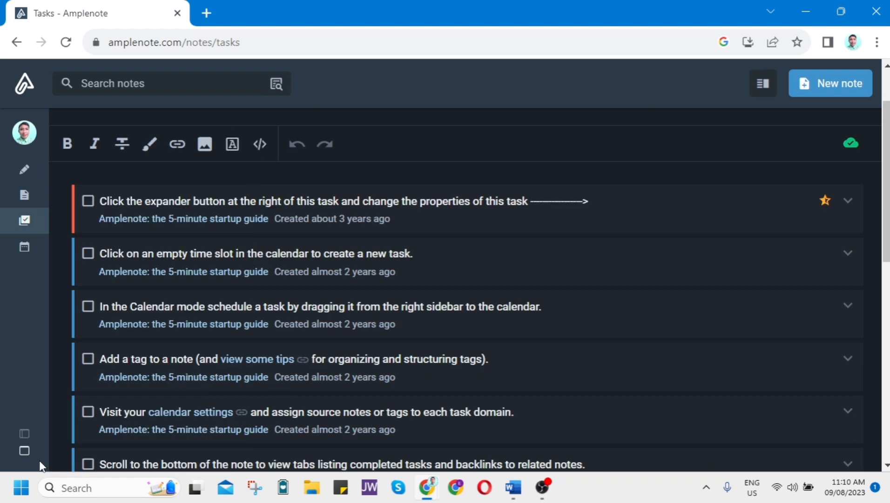
pyautogui.click(25, 439)
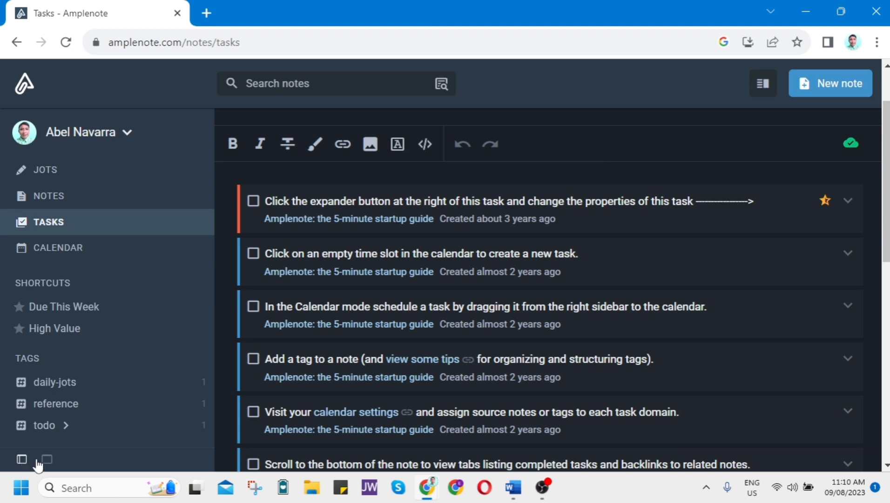
pyautogui.click(38, 461)
pyautogui.click(27, 438)
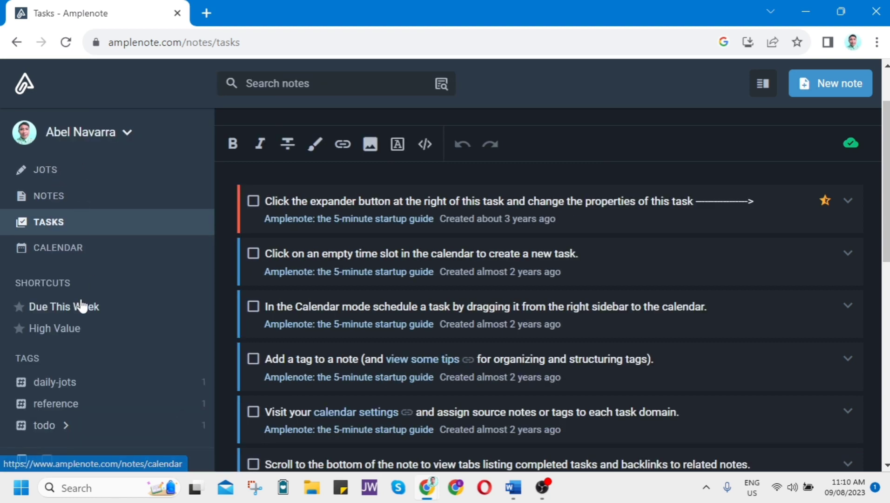
pyautogui.click(63, 307)
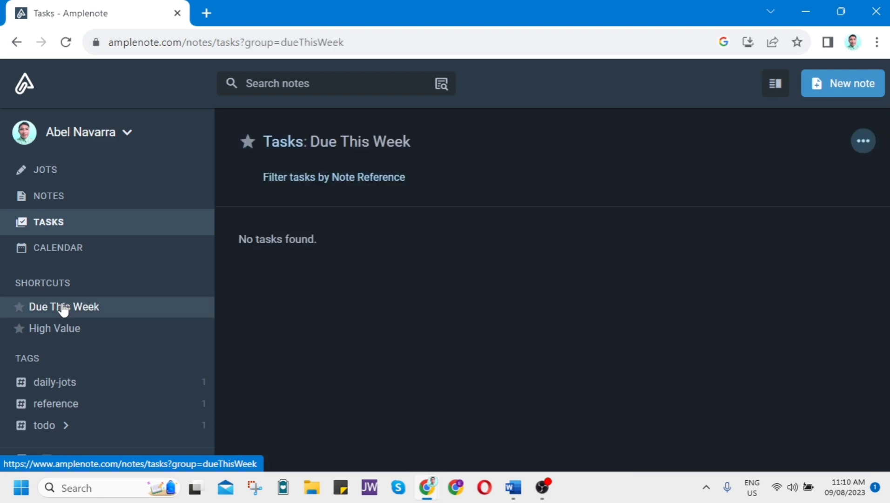
pyautogui.click(64, 330)
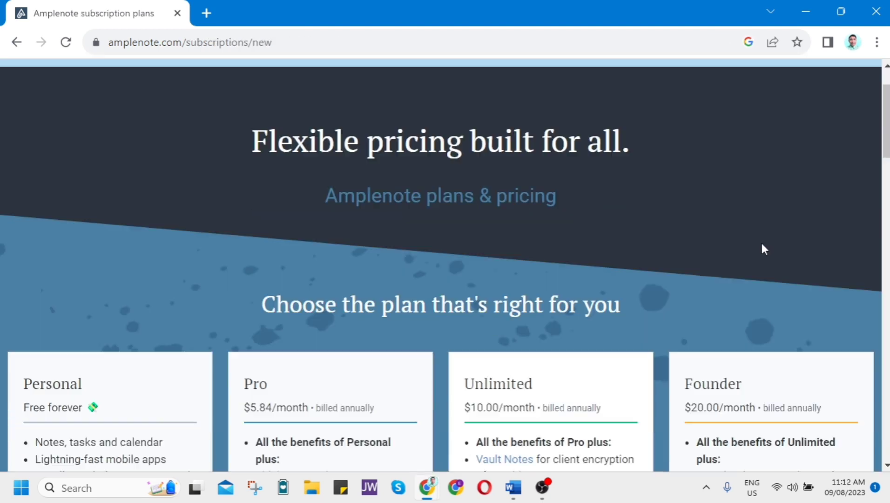
# Scroll through the plans page to review the Unlimited plan at $10.00/month and its features.
pyautogui.scroll(-6, 761, 248)
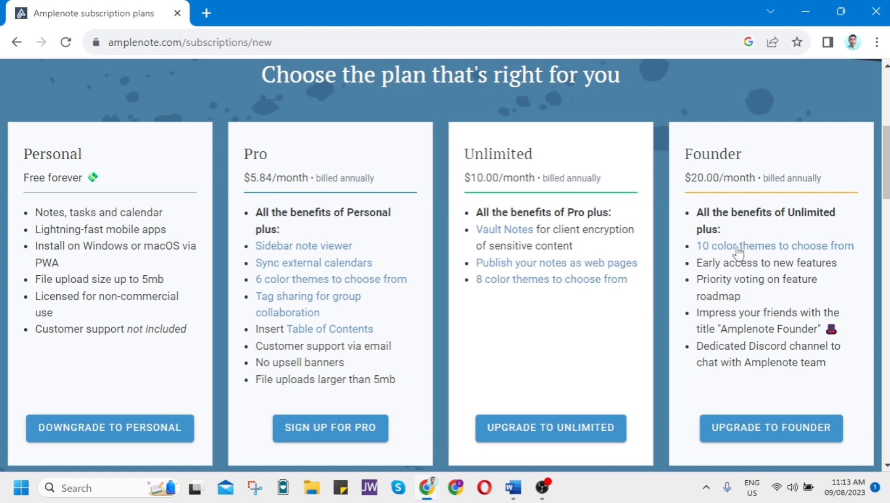
pyautogui.scroll(-13, 576, 377)
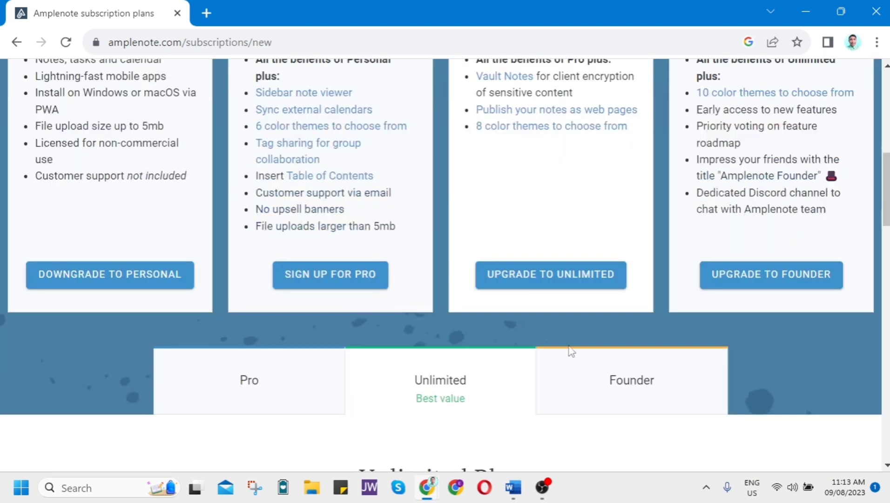
pyautogui.scroll(-8, 557, 343)
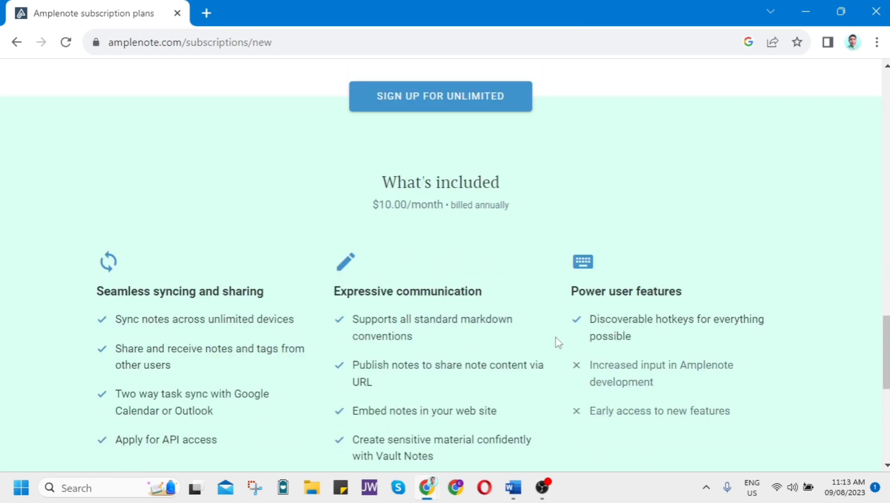
pyautogui.scroll(-3, 557, 342)
pyautogui.scroll(11, 553, 340)
pyautogui.scroll(-11, 547, 339)
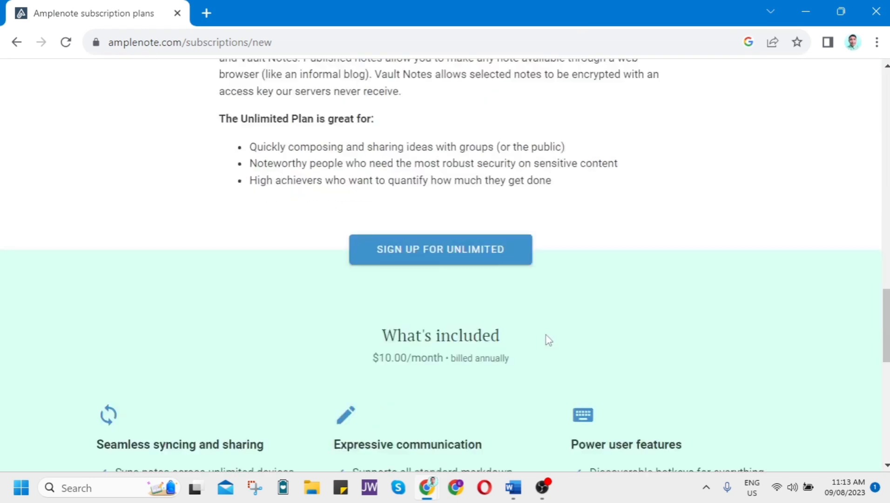
pyautogui.scroll(20, 547, 338)
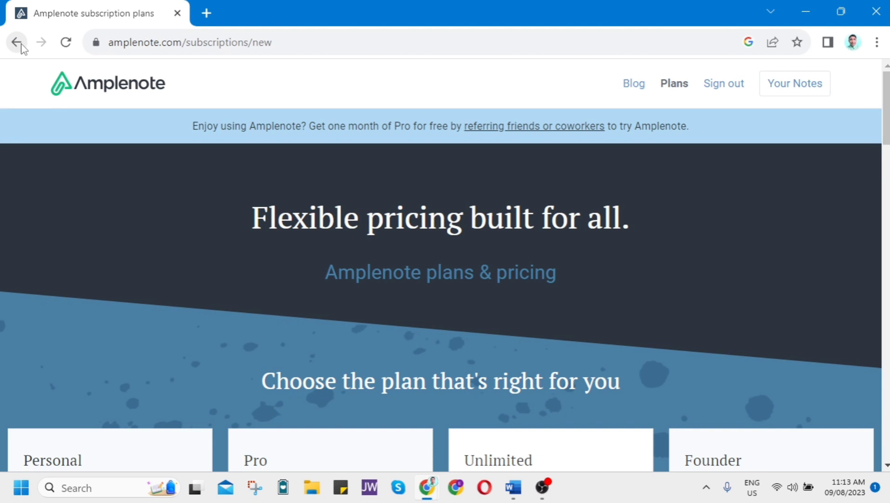
# Go back to the Subscription settings page showing the $7.99 monthly Pro Plan trial.
pyautogui.click(17, 43)
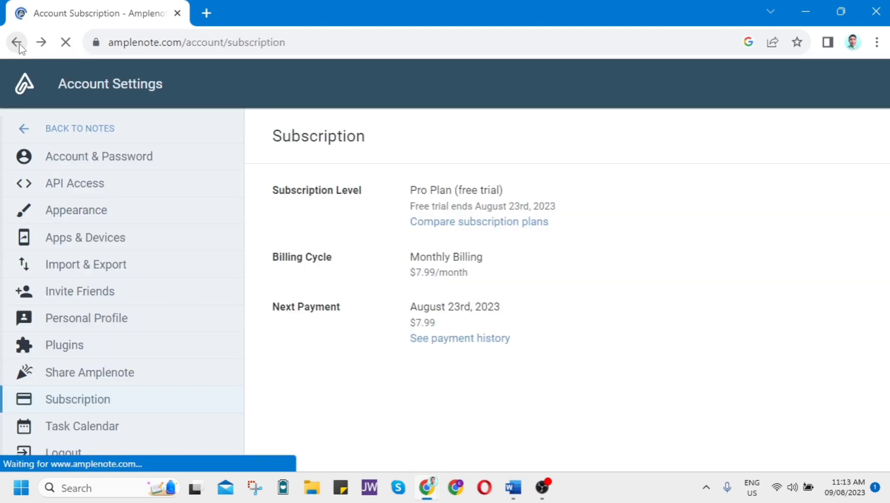